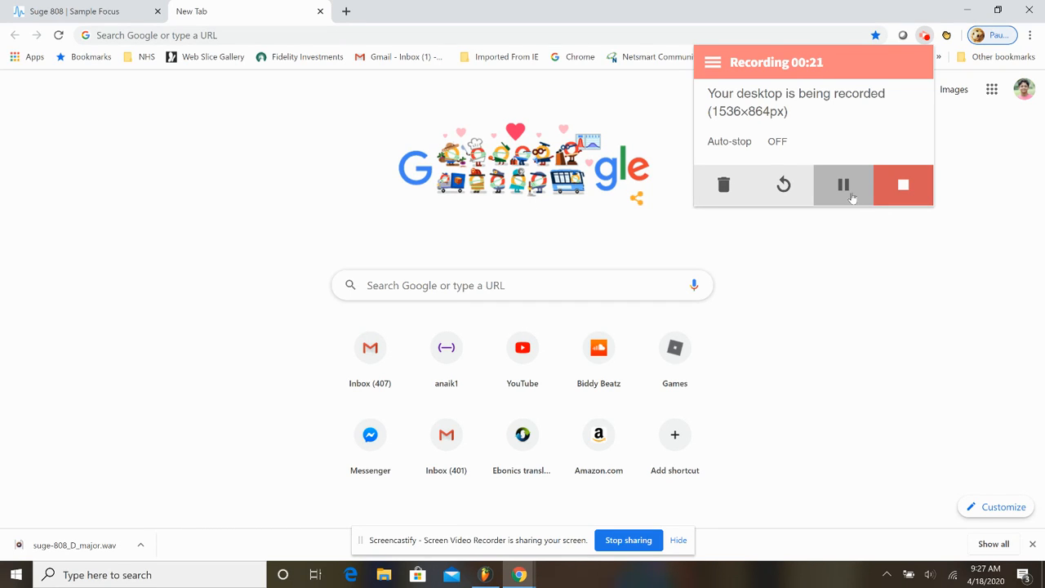
pyautogui.click(852, 199)
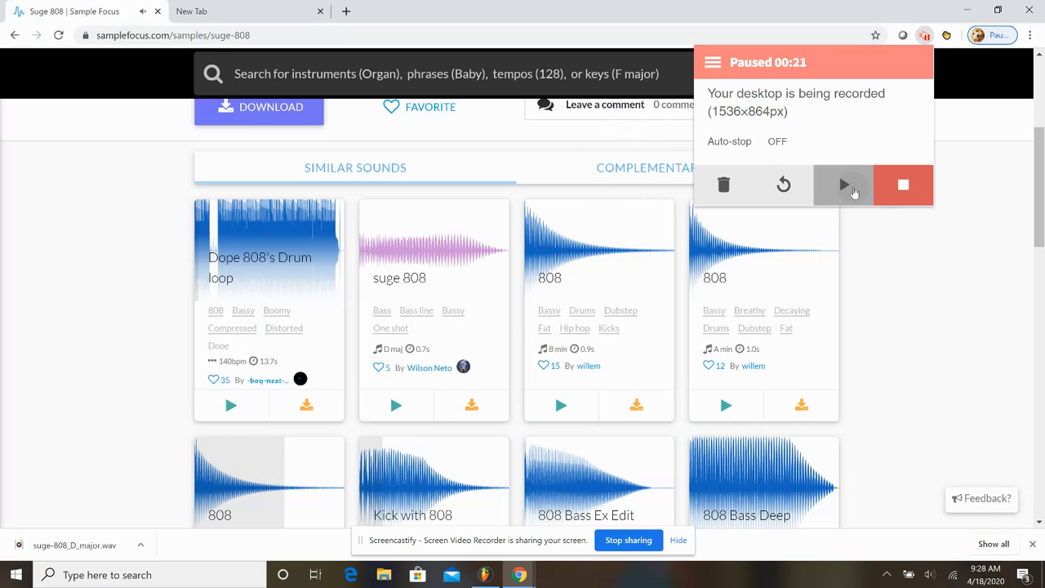
pyautogui.click(845, 187)
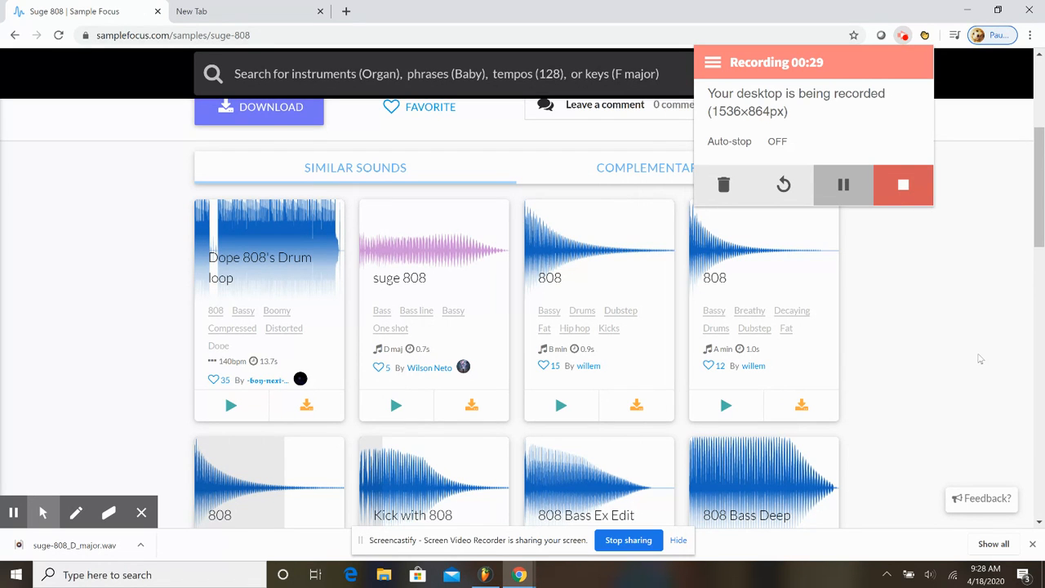
# - Switch to FL Studio and preview the BOOMIN 808 1 sample from the Metro Boomin sound folder
pyautogui.click(484, 575)
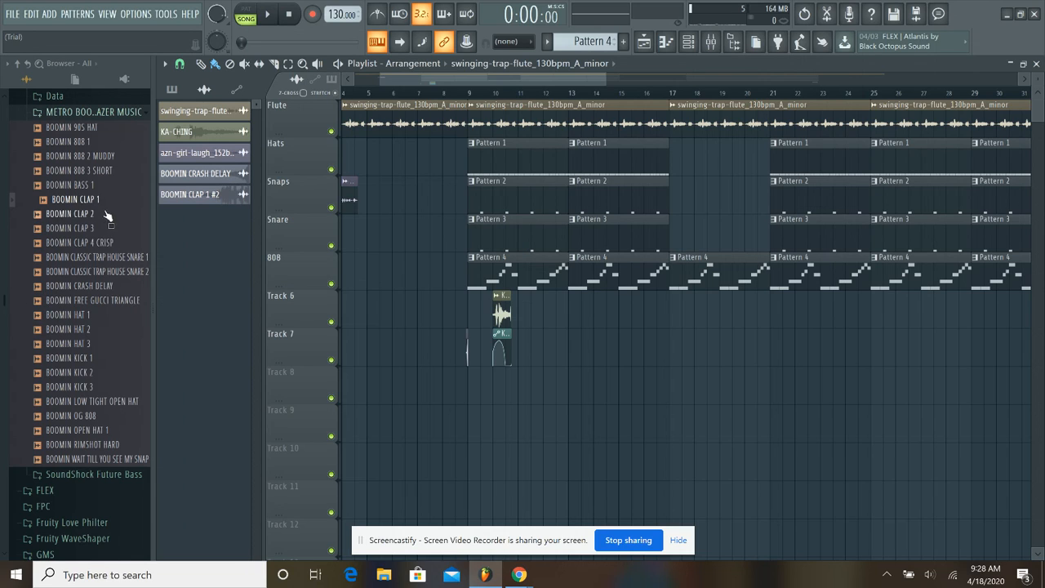
pyautogui.click(96, 142)
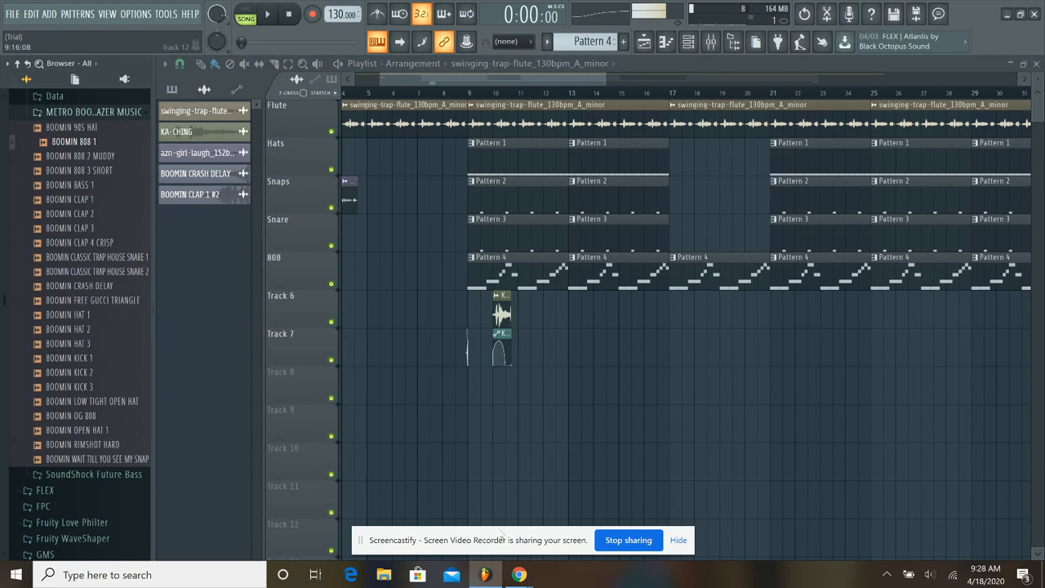
# - Switch to the Sample Focus page in Chrome, raise the system volume and listen to the suge 808 sample
pyautogui.moveTo(519, 575)
pyautogui.click(441, 511)
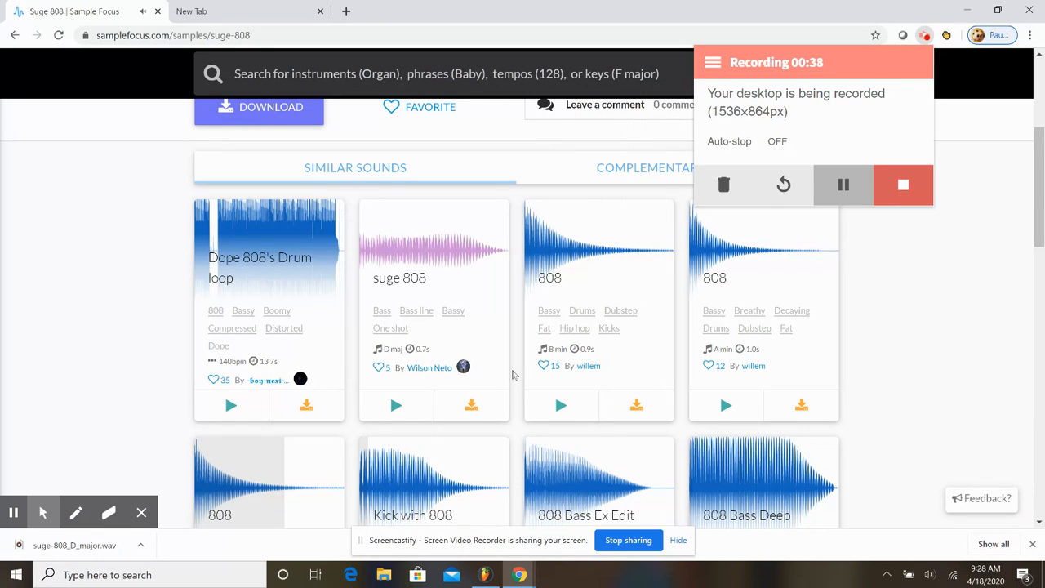
pyautogui.press('XF86AudioRaiseVolume')
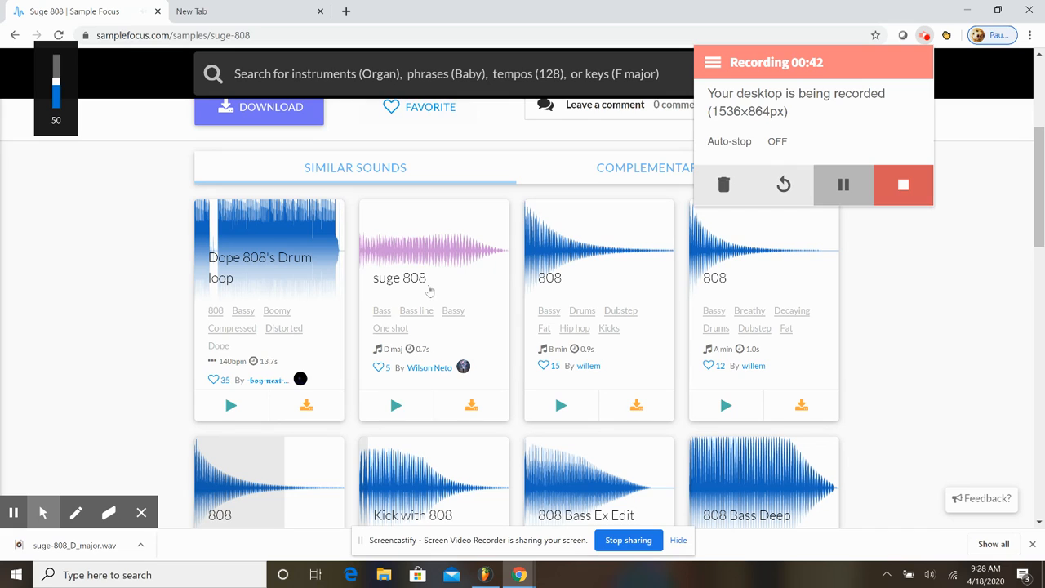
pyautogui.click(396, 406)
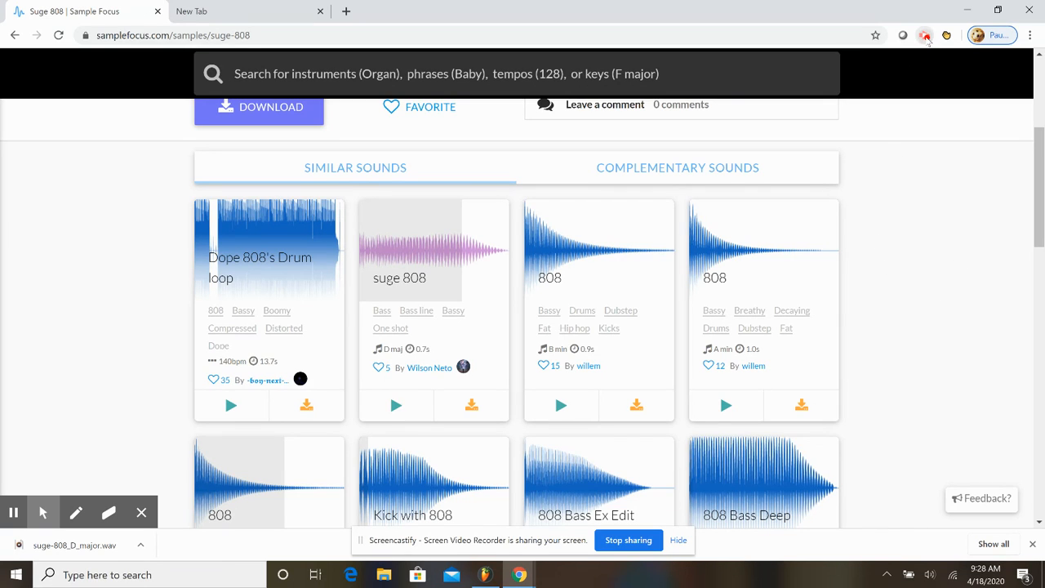
pyautogui.click(926, 38)
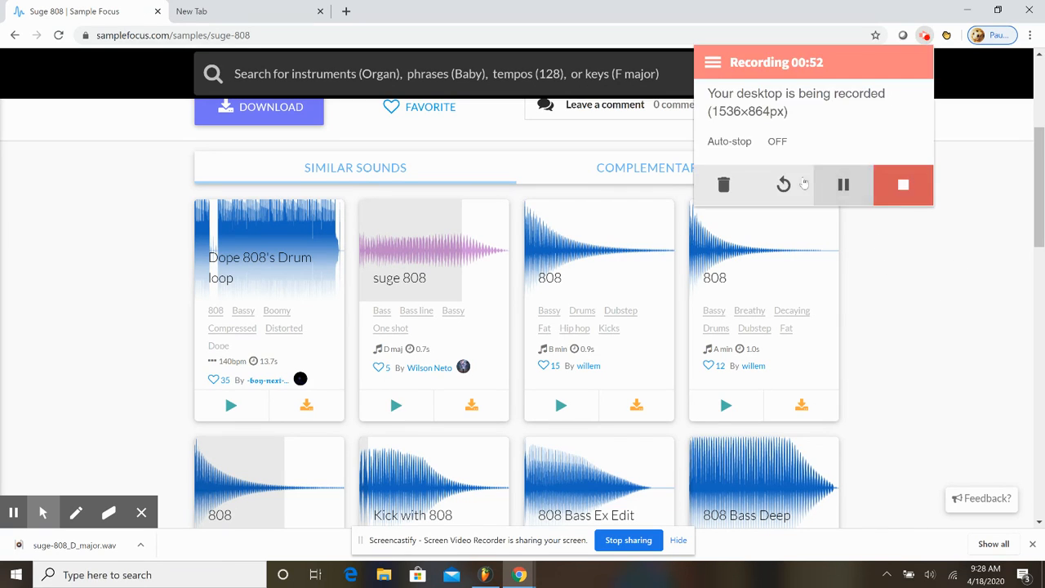
# - Switch to FL Studio and open Pattern 4 with its suge-808 notes in the piano roll
pyautogui.click(485, 575)
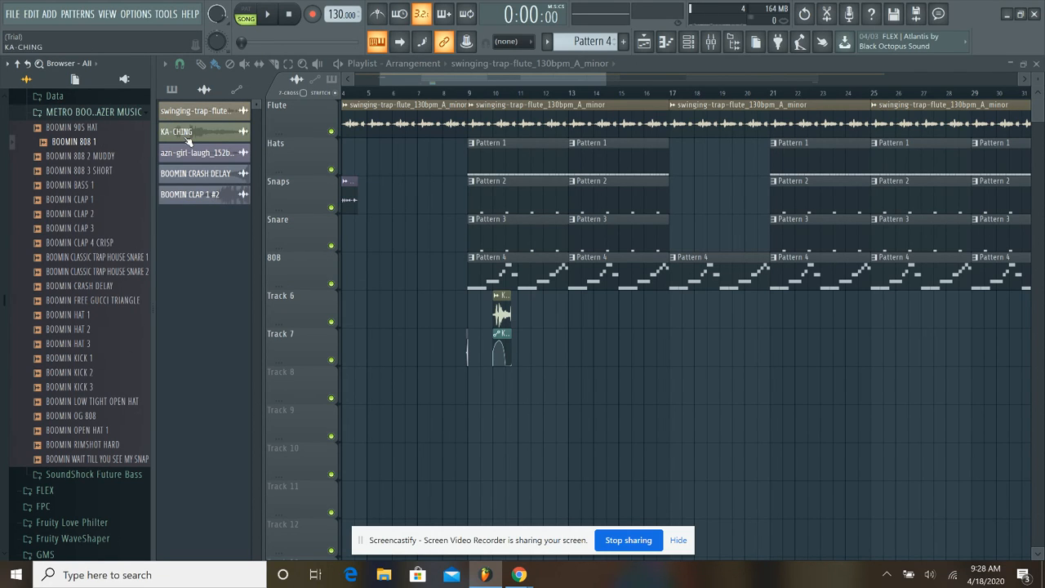
pyautogui.click(172, 89)
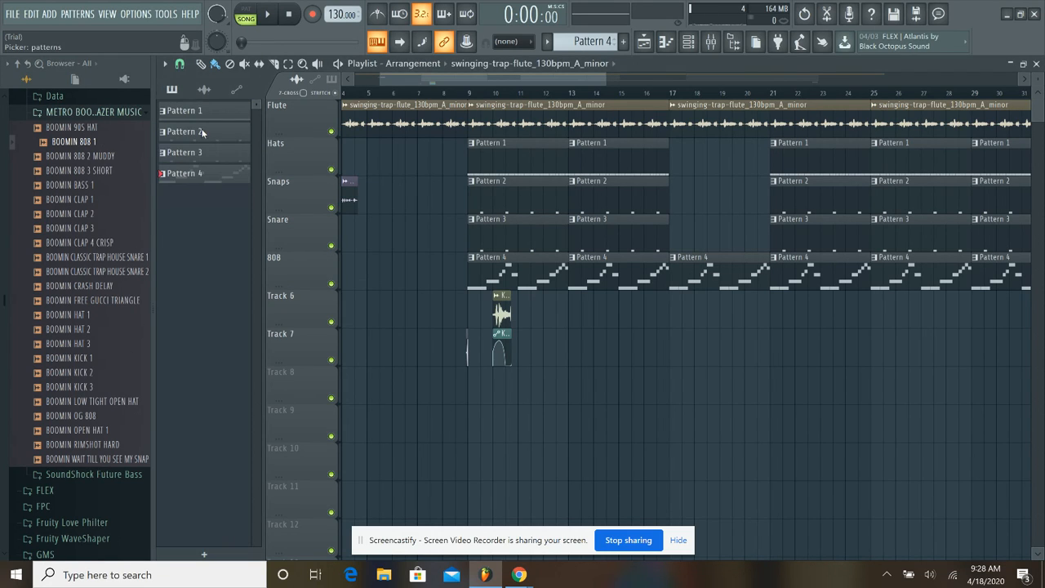
pyautogui.doubleClick(224, 179)
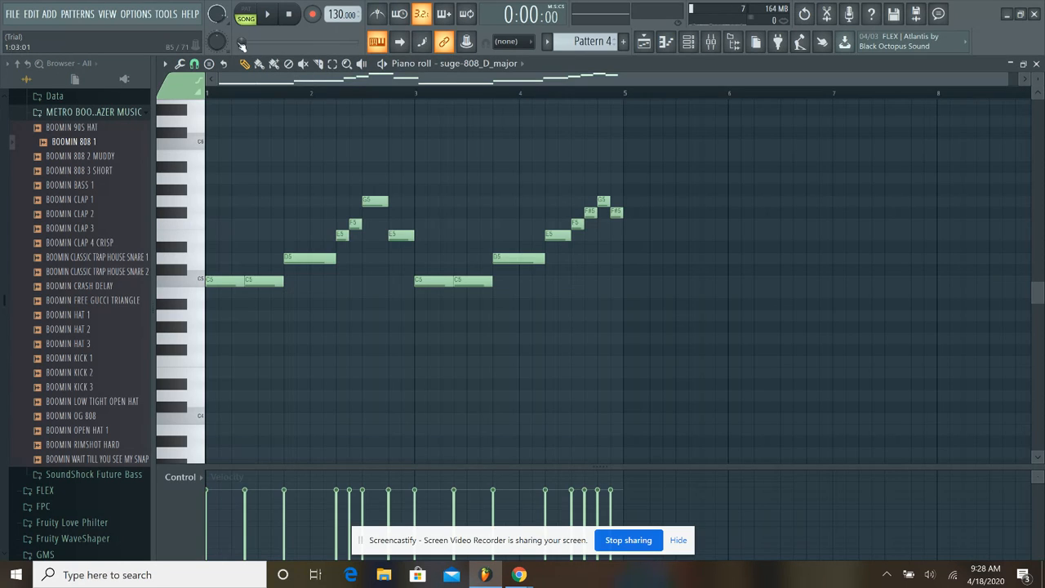
# - Audition C5 and several other pitches of the suge-808 sample as live notes
pyautogui.moveTo(196, 280)
pyautogui.mouseDown()
pyautogui.moveTo(201, 263)
pyautogui.moveTo(198, 283)
pyautogui.mouseUp()
pyautogui.press('n')
pyautogui.press('m')
pyautogui.press('b')
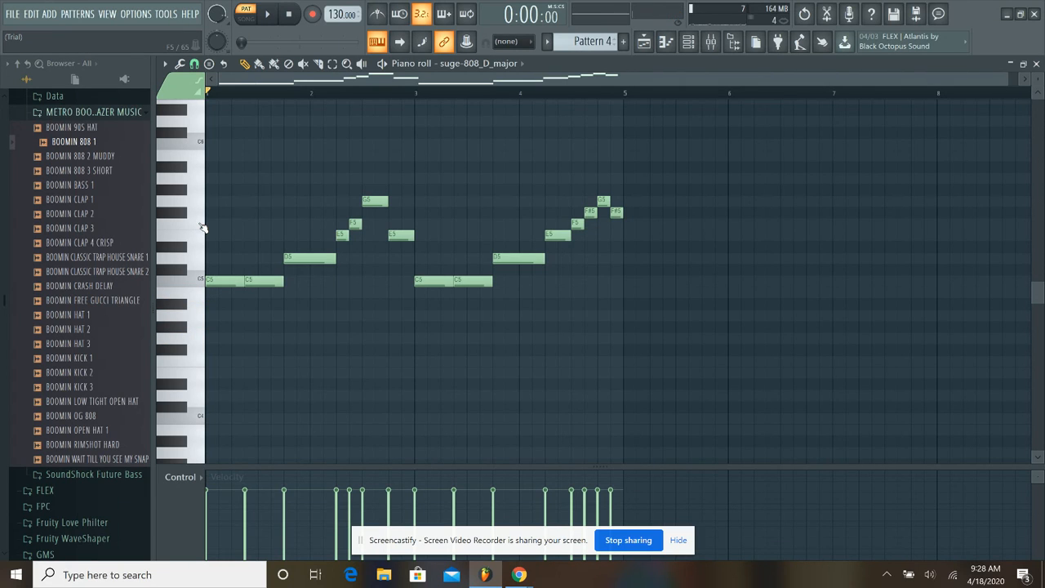
pyautogui.press('q')
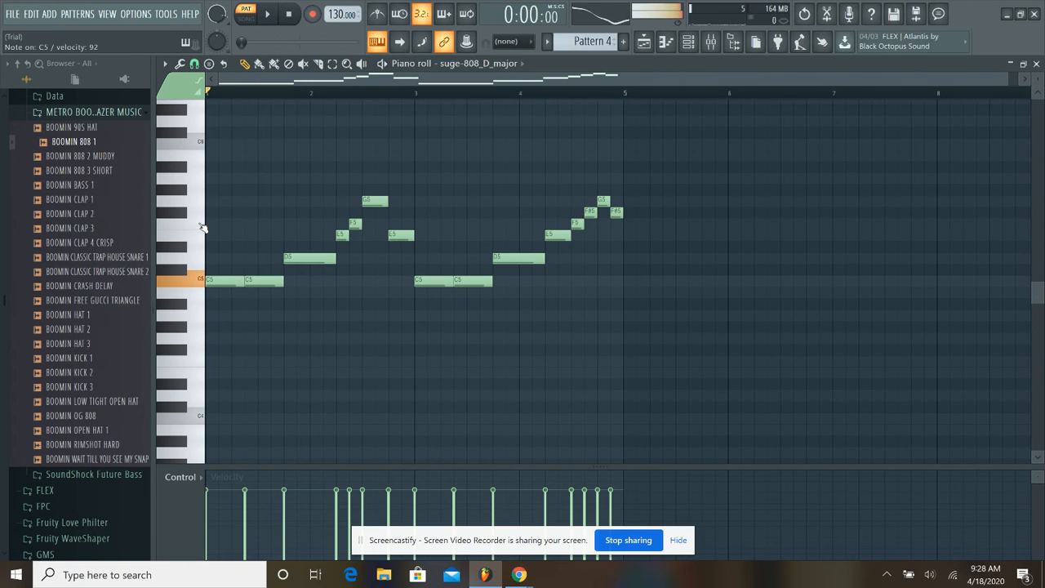
pyautogui.press('r')
pyautogui.press('e')
pyautogui.press('r')
pyautogui.press('q')
pyautogui.press('m')
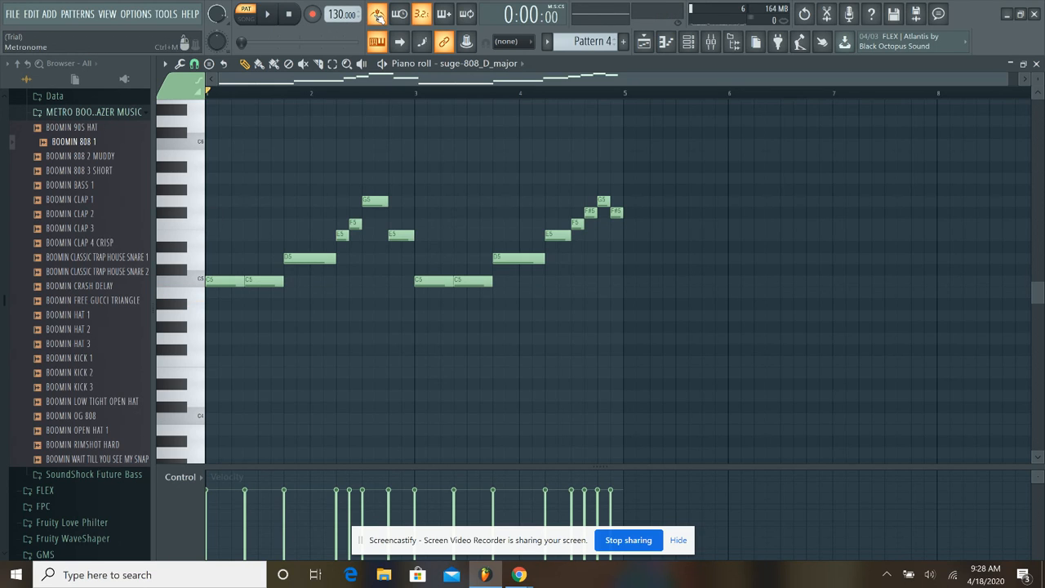
# - Play back Pattern 4's 808 melody from the beginning, without the metronome, and pause it
pyautogui.click(266, 14)
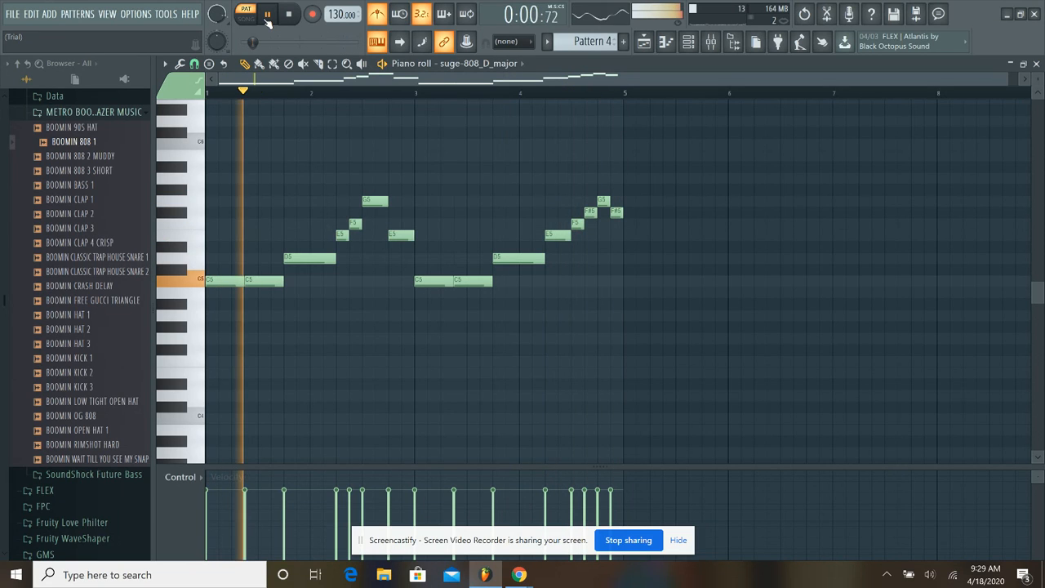
pyautogui.click(267, 16)
pyautogui.moveTo(267, 89); pyautogui.dragTo(208, 90)
pyautogui.click(270, 16)
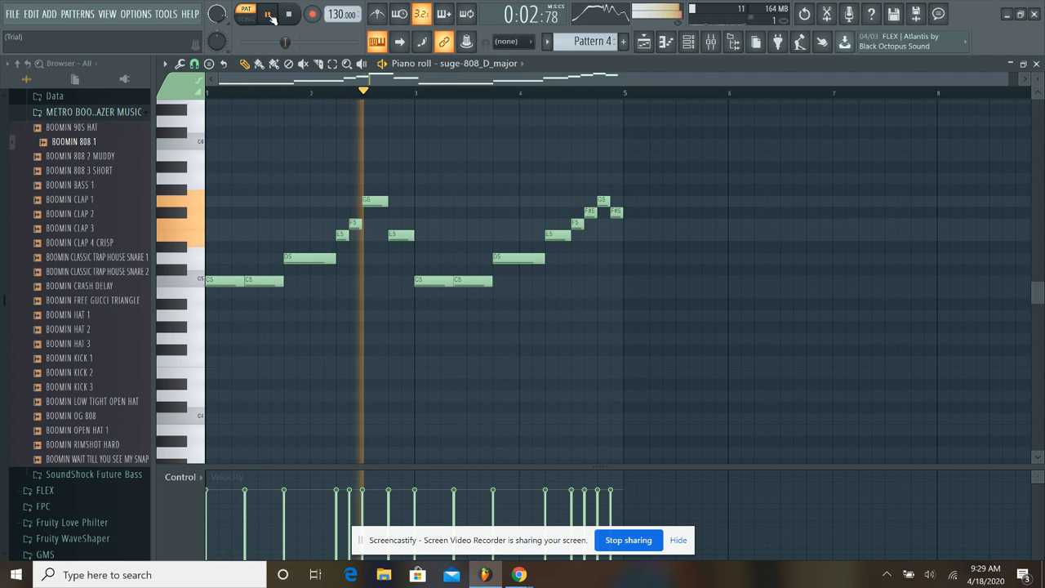
pyautogui.click(268, 15)
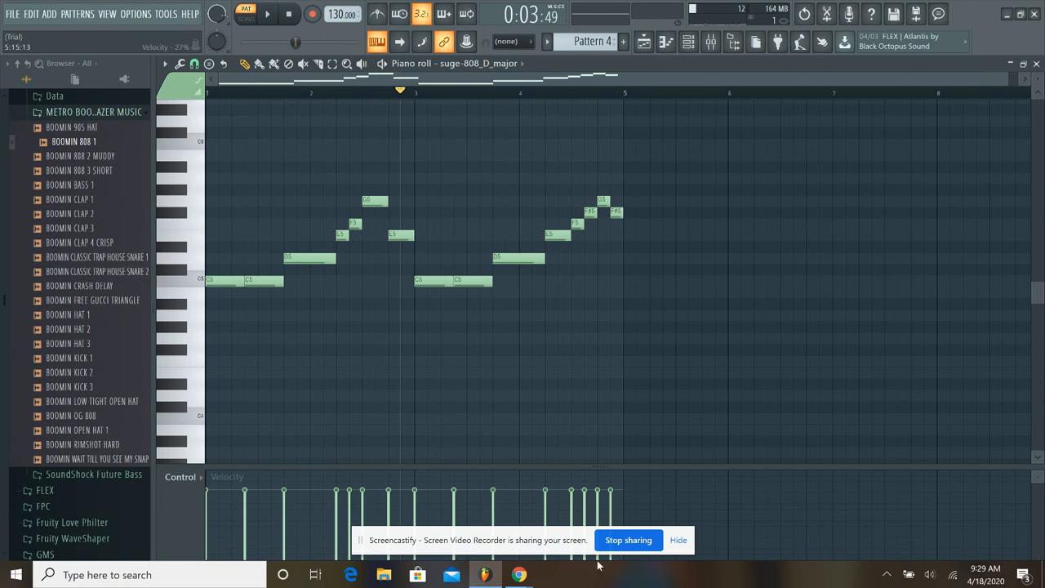
# - Return from the piano roll to the playlist and mute the Flute track
pyautogui.click(1037, 64)
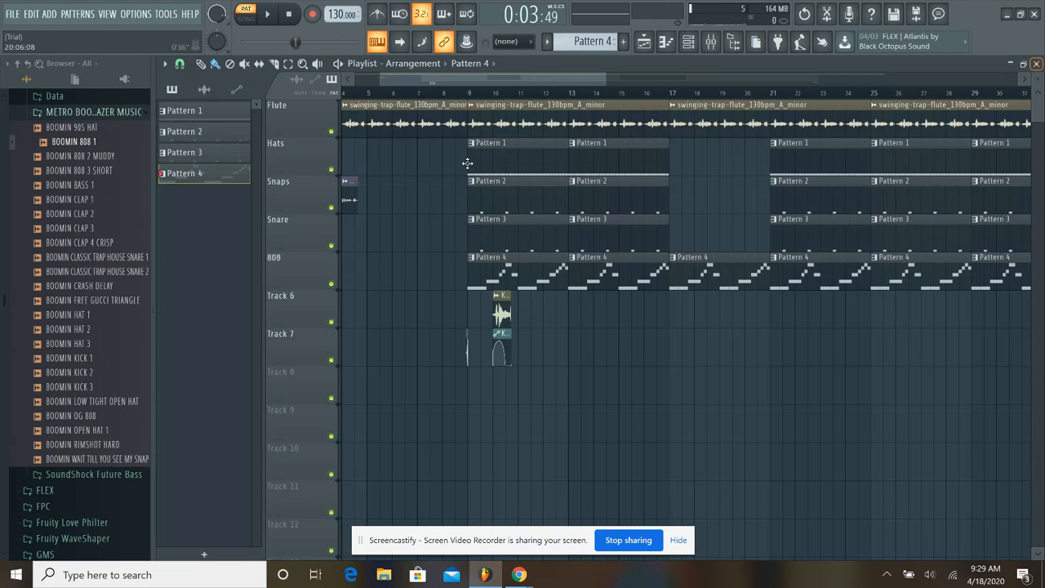
pyautogui.click(333, 133)
pyautogui.moveTo(621, 80); pyautogui.dragTo(561, 92)
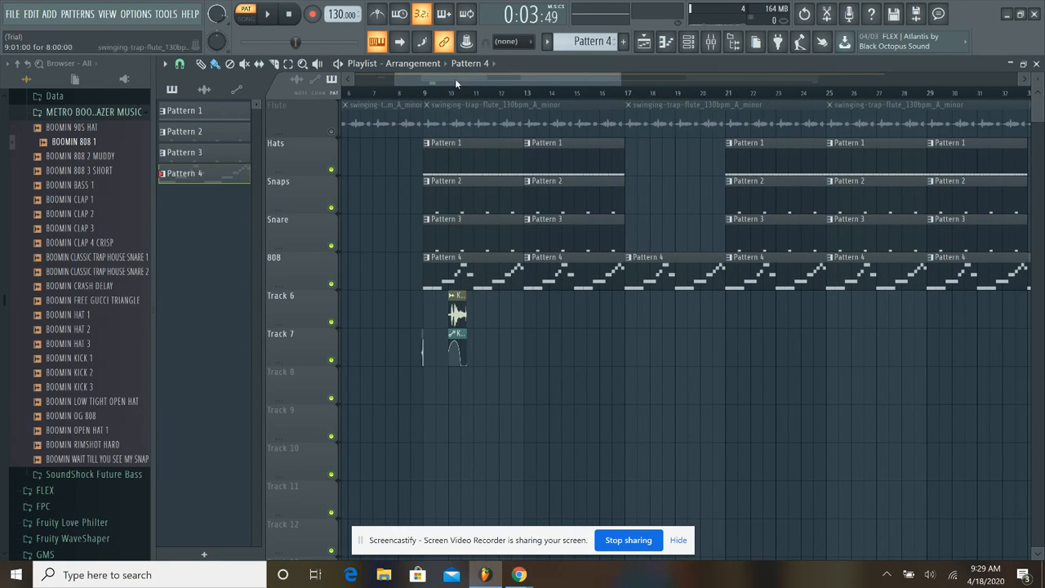
# - Open Pattern 1 in the piano roll, listen to its BOOMIN HAT 2 notes and return to the playlist
pyautogui.doubleClick(239, 119)
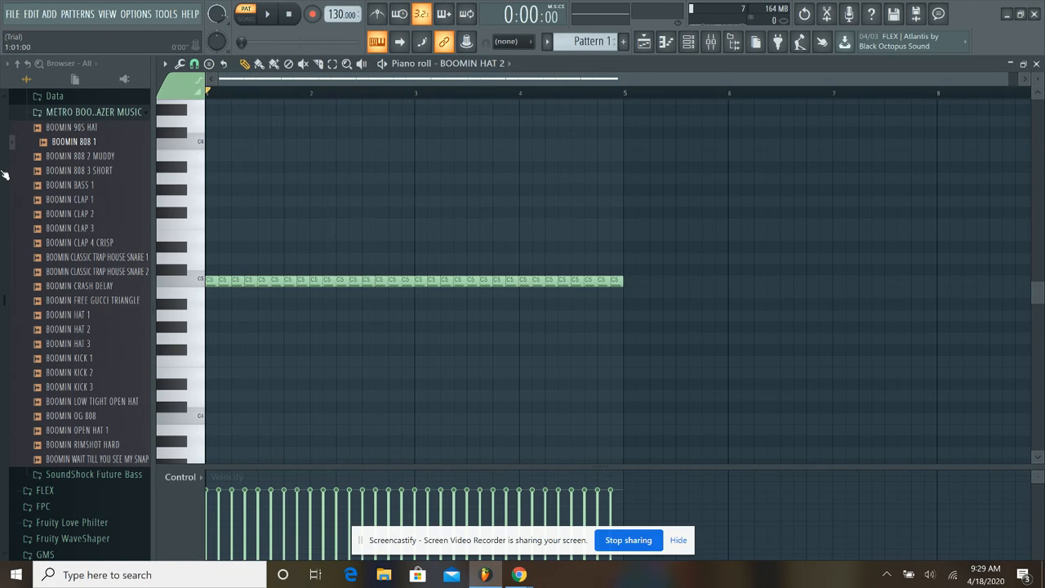
pyautogui.click(273, 17)
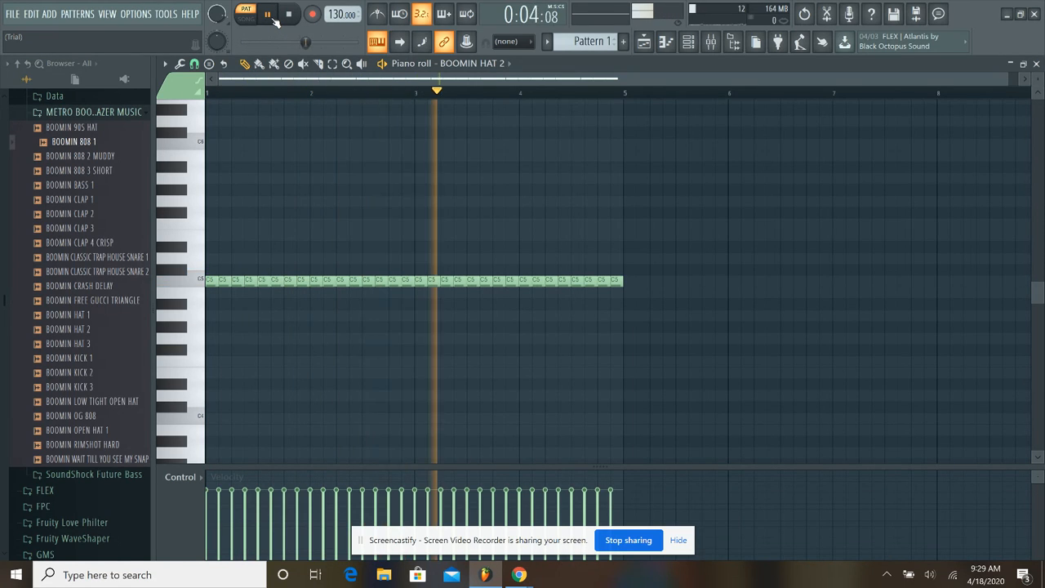
pyautogui.click(269, 16)
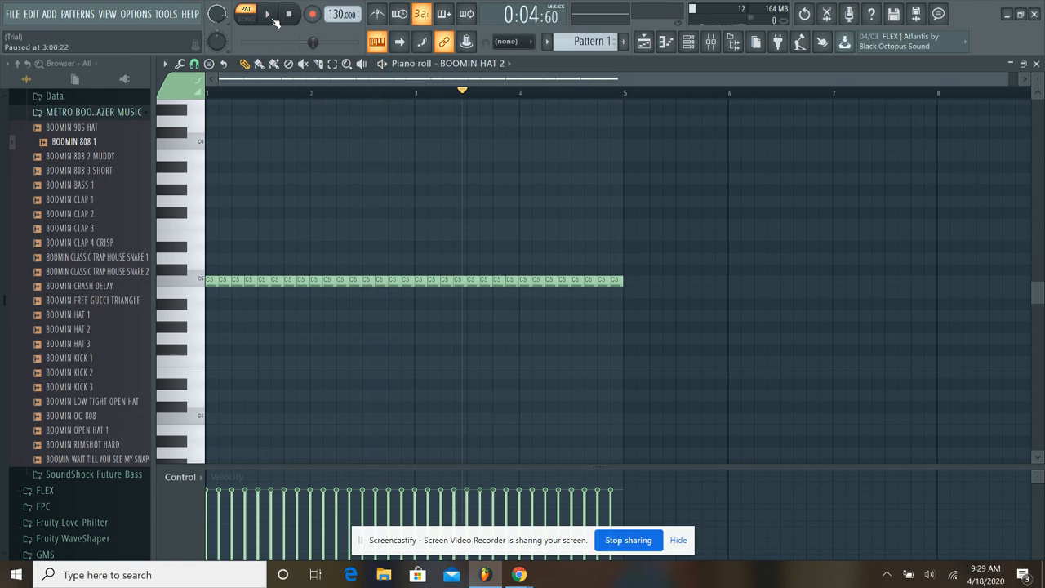
pyautogui.click(1036, 63)
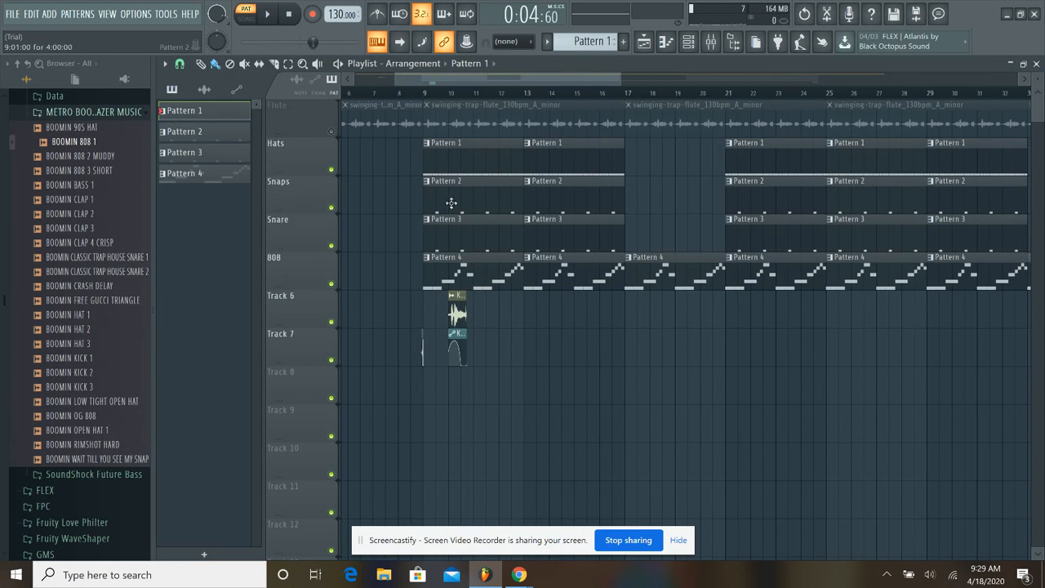
# - Open Pattern 2 in the piano roll, listen to its BOOMIN CLAP 1 notes from the start and return to the playlist
pyautogui.doubleClick(224, 137)
pyautogui.scroll(-4, 433, 83)
pyautogui.click(288, 14)
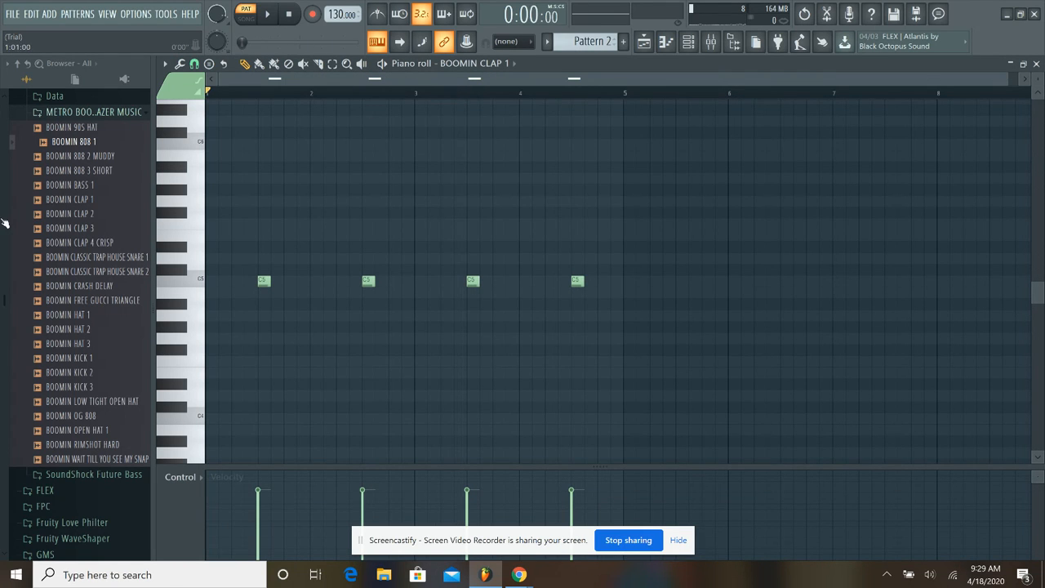
pyautogui.click(267, 15)
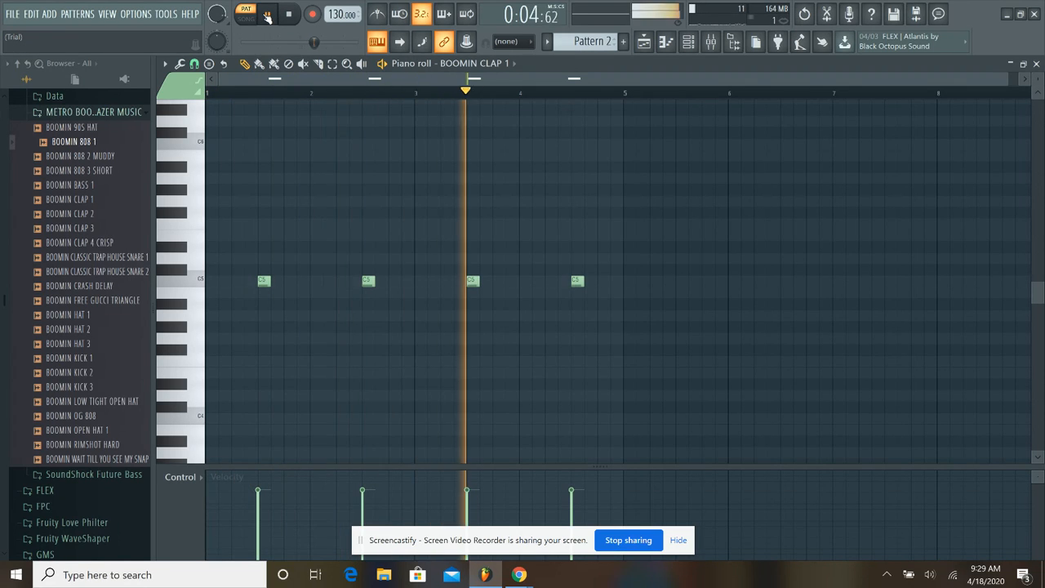
pyautogui.press('space')
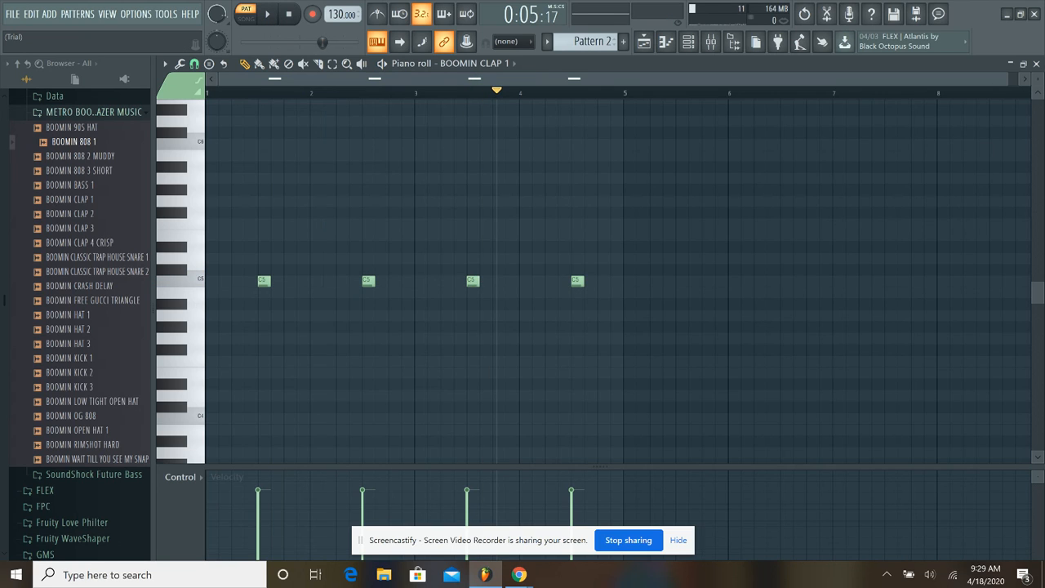
pyautogui.click(1036, 63)
# - Rename the Snaps track in the playlist to "clap"
pyautogui.rightClick(313, 183)
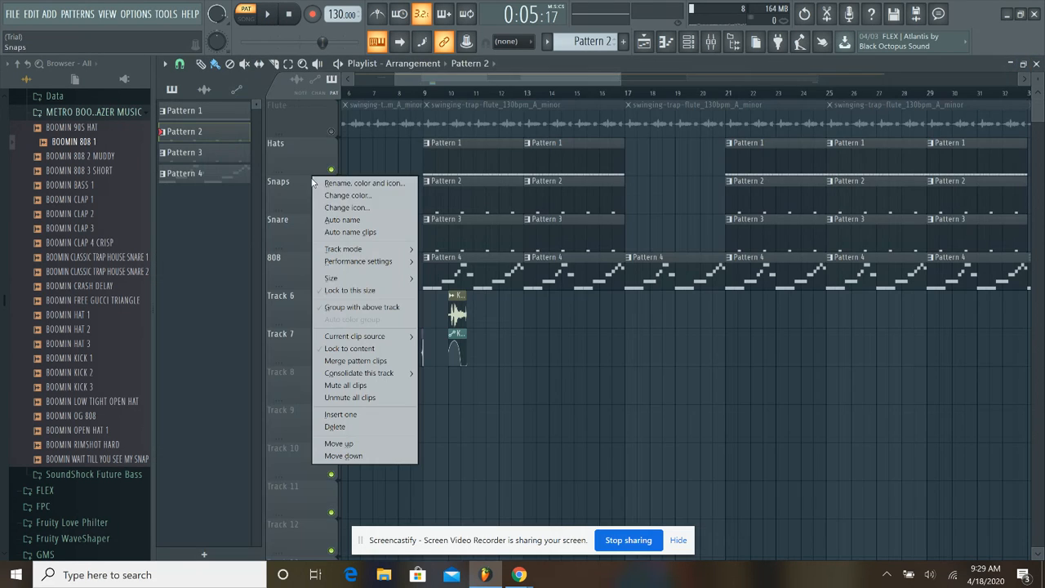
pyautogui.click(372, 183)
pyautogui.press('BackSpace')
pyautogui.write('clap')
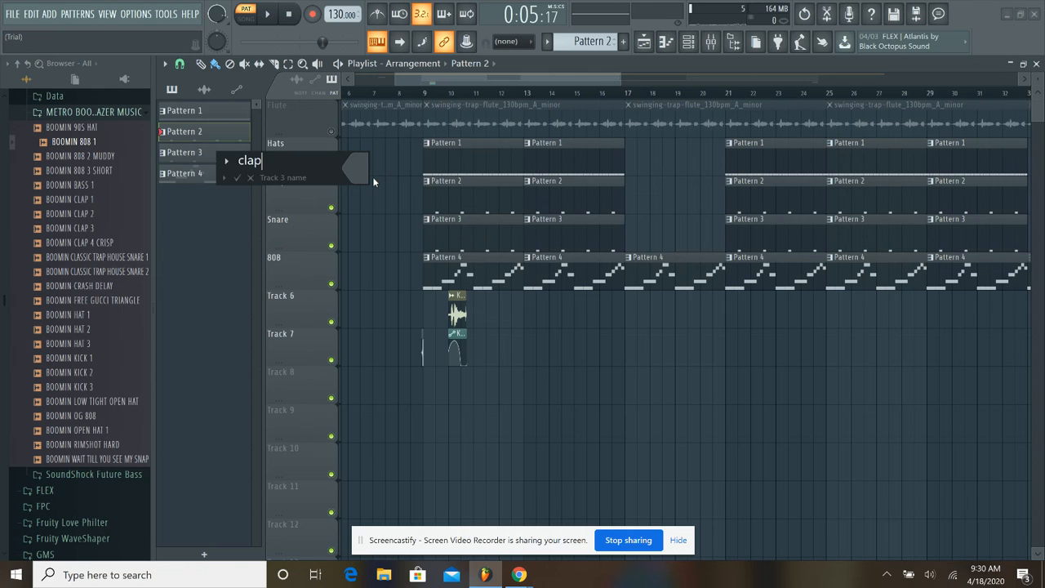
pyautogui.press('Return')
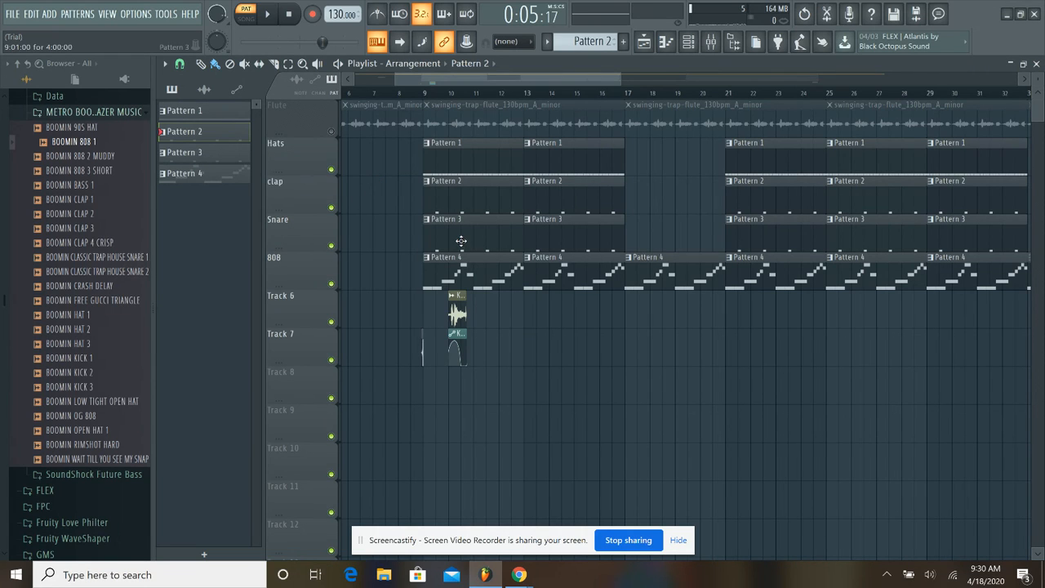
# - Open Pattern 3 in the piano roll and listen to its BOOMIN CLASSIC TRAP HOUSE SNARE 1 notes
pyautogui.doubleClick(222, 154)
pyautogui.press('space')
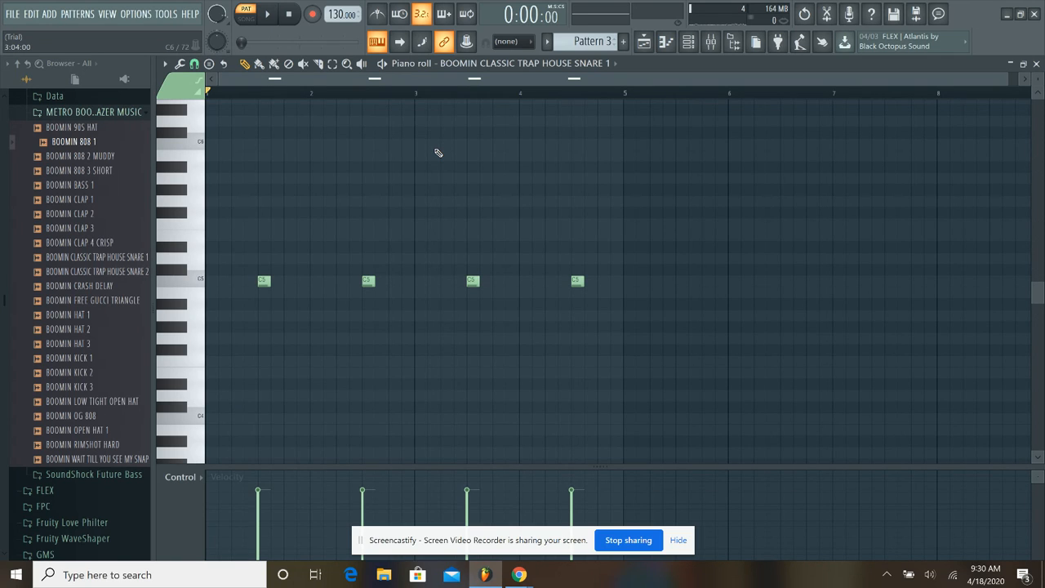
pyautogui.press('space')
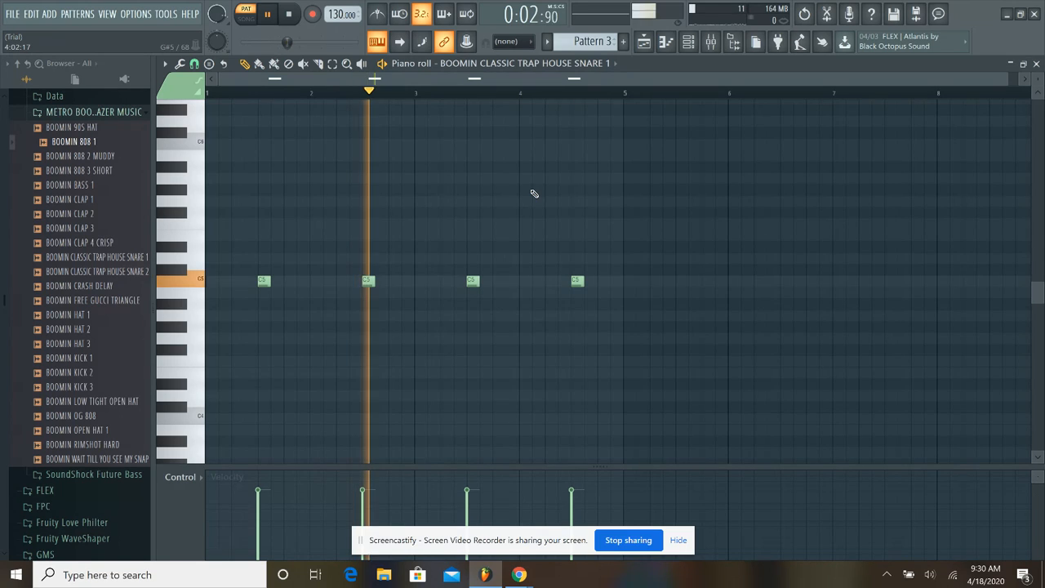
pyautogui.press('space')
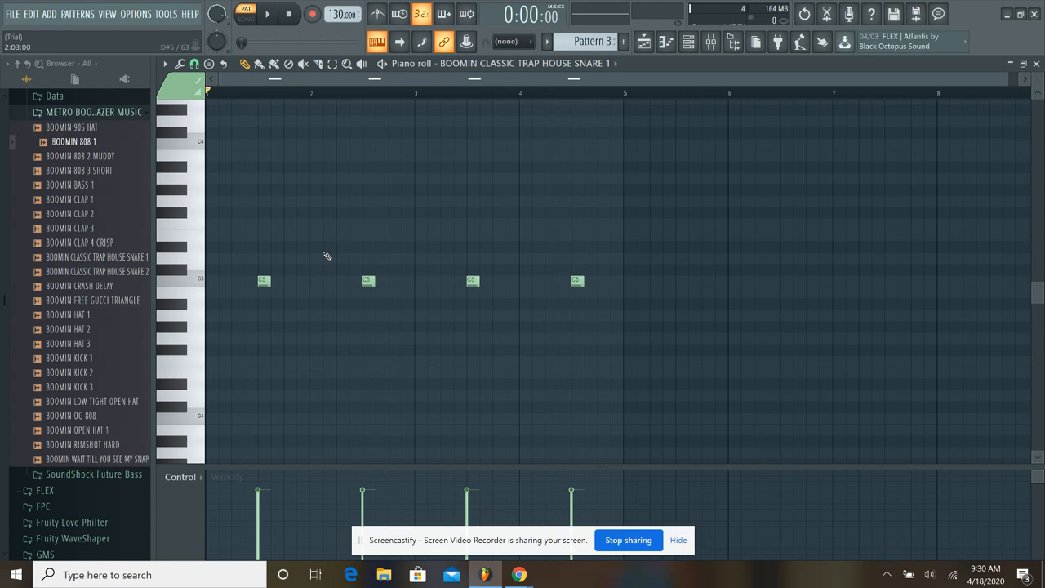
# - With Pattern 3 playing, add a C5 snare note on the last half-beat of bar 2
pyautogui.press('space')
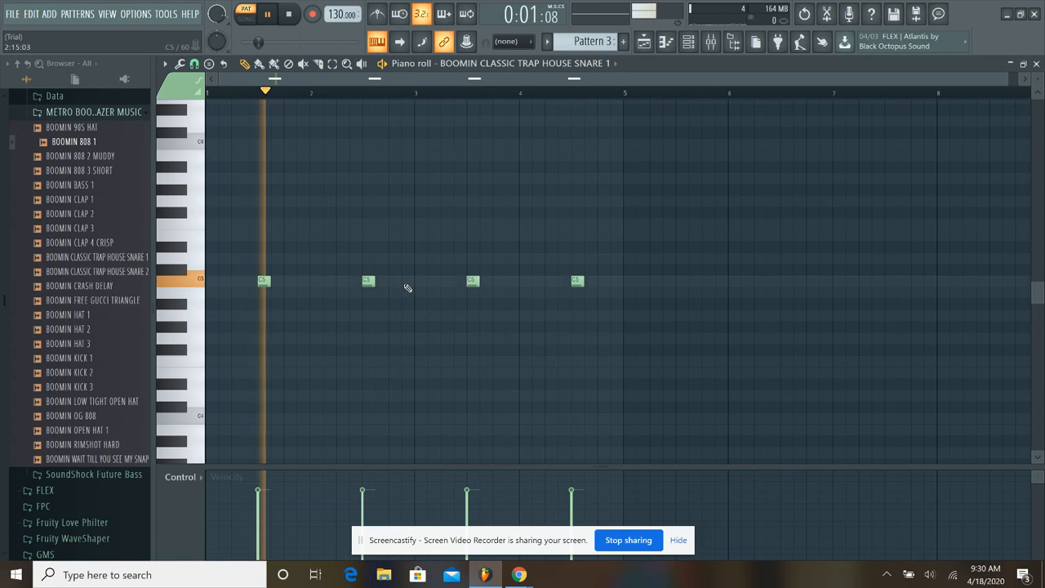
pyautogui.click(400, 283)
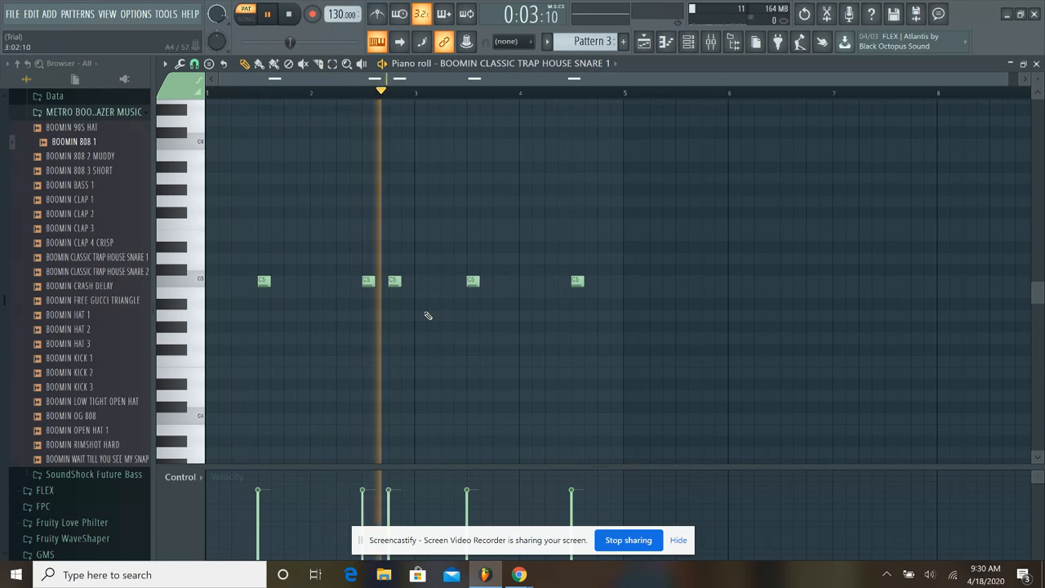
pyautogui.moveTo(397, 281); pyautogui.dragTo(406, 282)
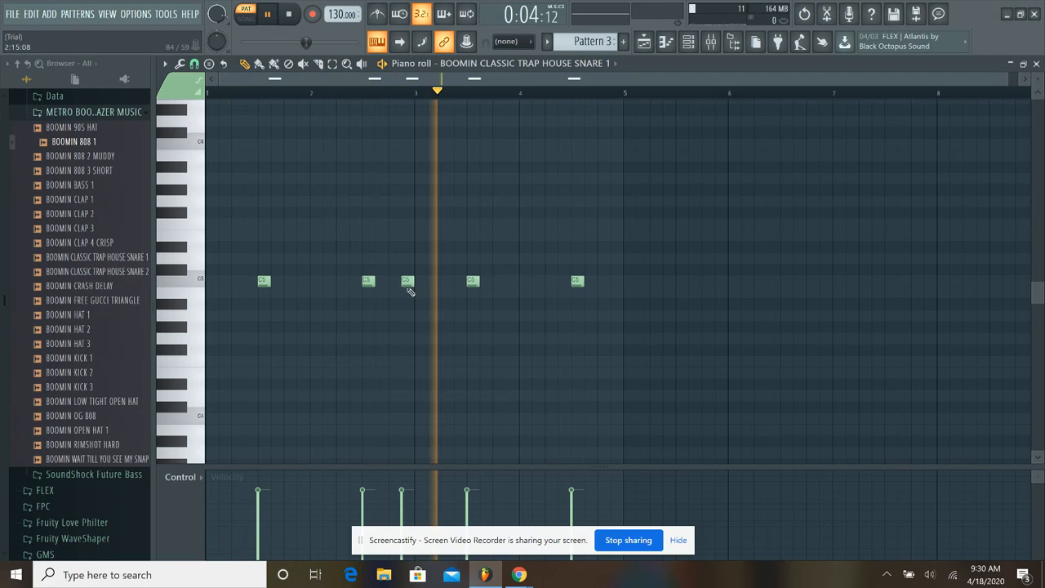
# - Remove the extra C5 snare note at the end of bar 2, stop playback and return to the playlist
pyautogui.rightClick(407, 281)
pyautogui.press('space')
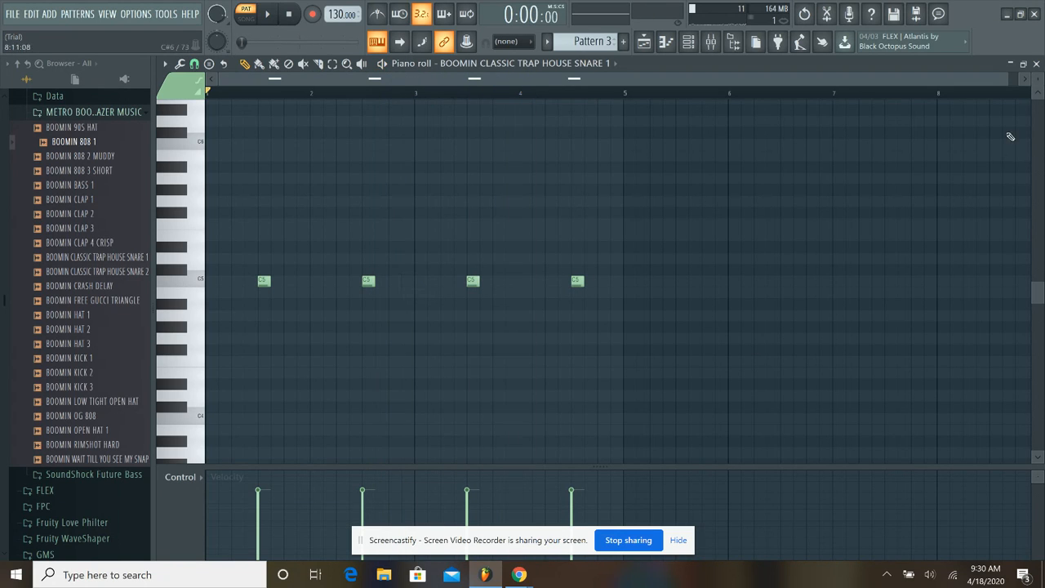
pyautogui.click(1036, 64)
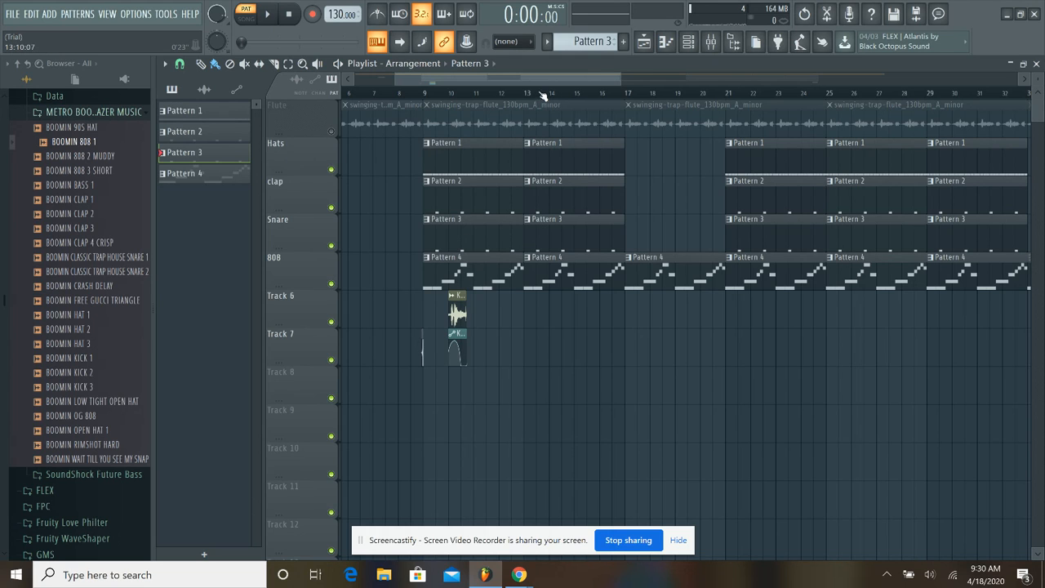
# - Solo Track 6 and listen to it from about bar 9, stop playback and turn the other tracks back on
pyautogui.moveTo(529, 79); pyautogui.dragTo(490, 331)
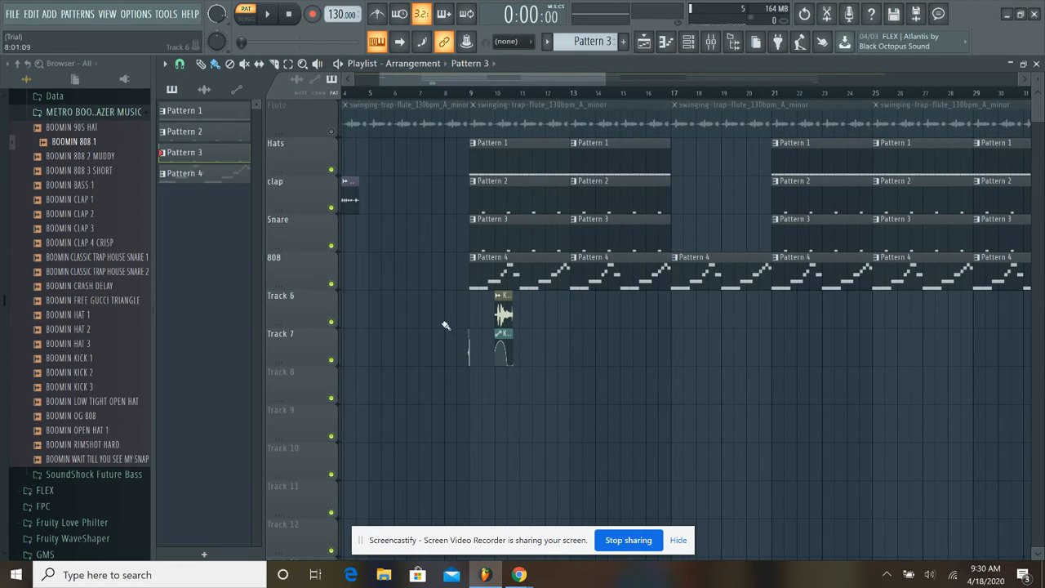
pyautogui.keyDown('ctrl'); pyautogui.click(331, 322); pyautogui.keyUp('ctrl')
pyautogui.moveTo(480, 96)
pyautogui.mouseDown()
pyautogui.moveTo(511, 106)
pyautogui.moveTo(488, 104)
pyautogui.mouseUp()
pyautogui.press('space')
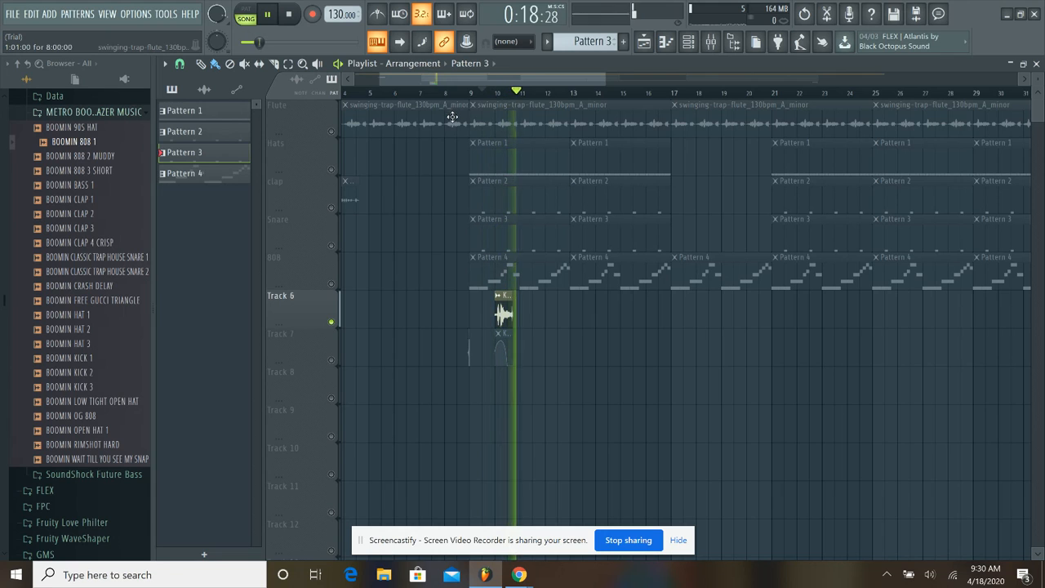
pyautogui.press('space')
pyautogui.rightClick(334, 322)
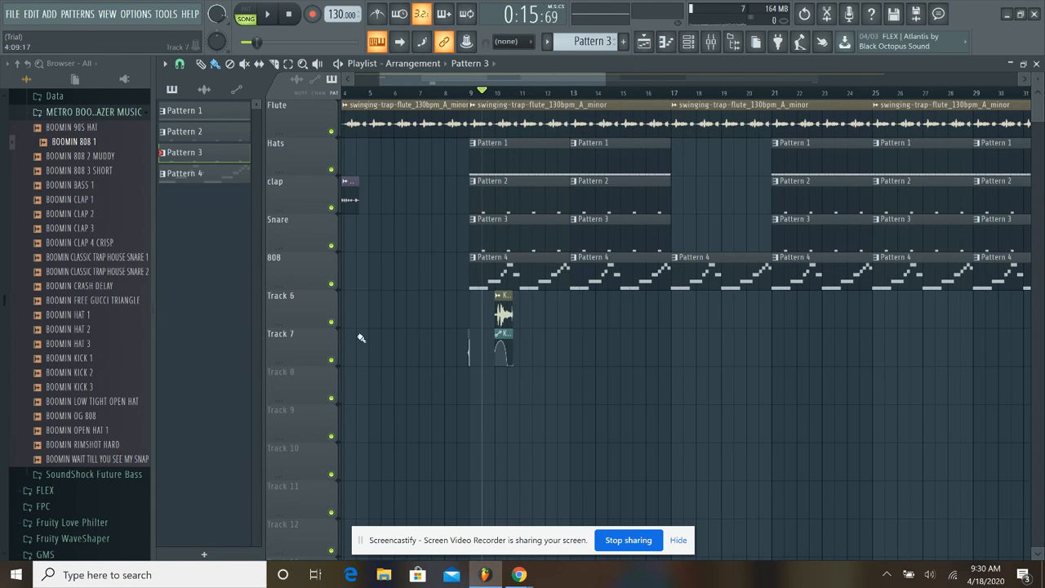
# - Solo Track 6 again, enable Track 7 alongside it and listen to both from about bar 9
pyautogui.rightClick(334, 323)
pyautogui.click(332, 360)
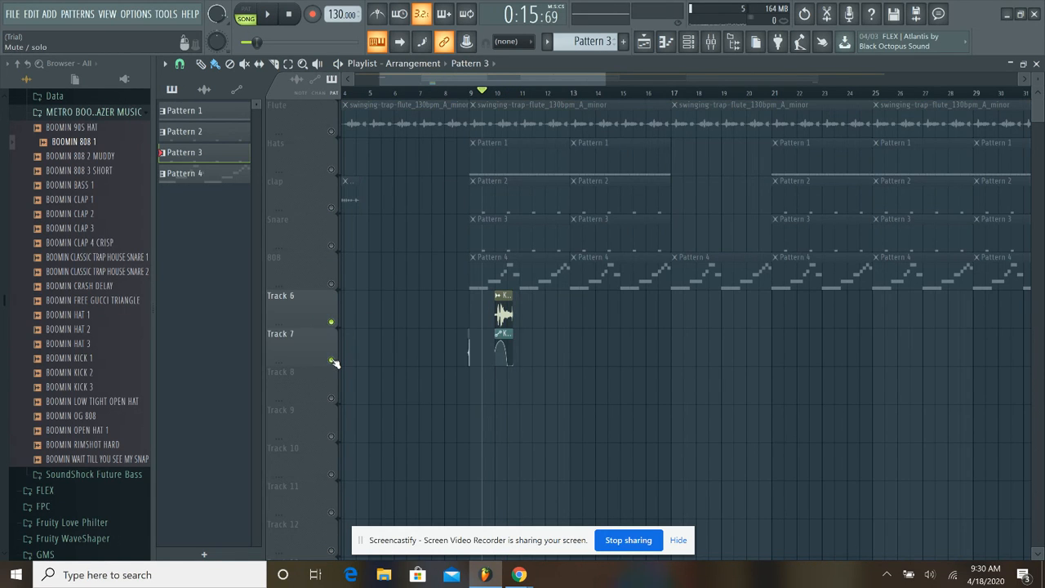
pyautogui.press('space')
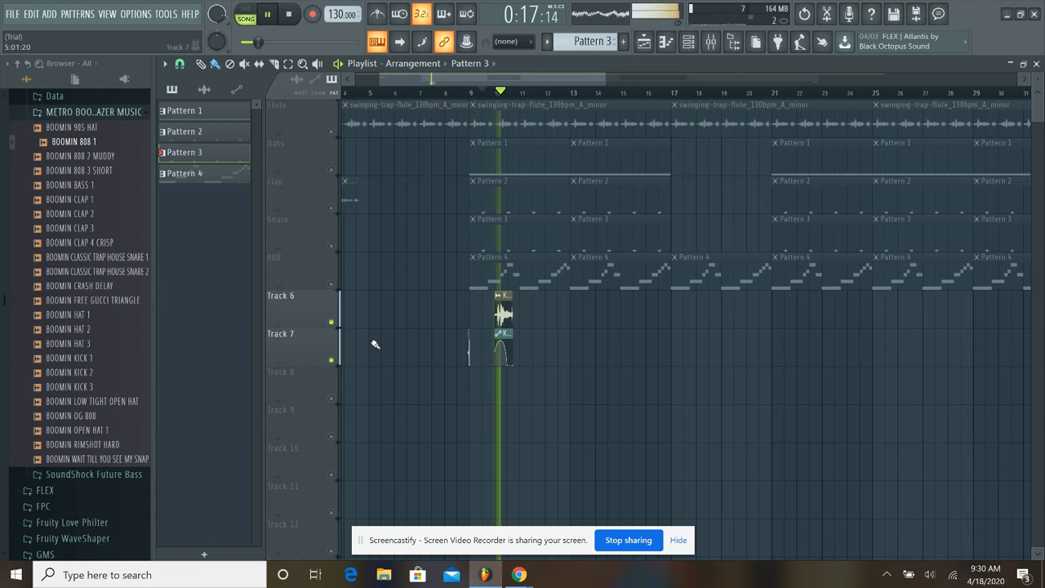
pyautogui.press('space')
# - Enable Track 8 alongside Tracks 6 and 7 and play the arrangement from between bars 7 and 8
pyautogui.click(332, 399)
pyautogui.click(445, 93)
pyautogui.press('space')
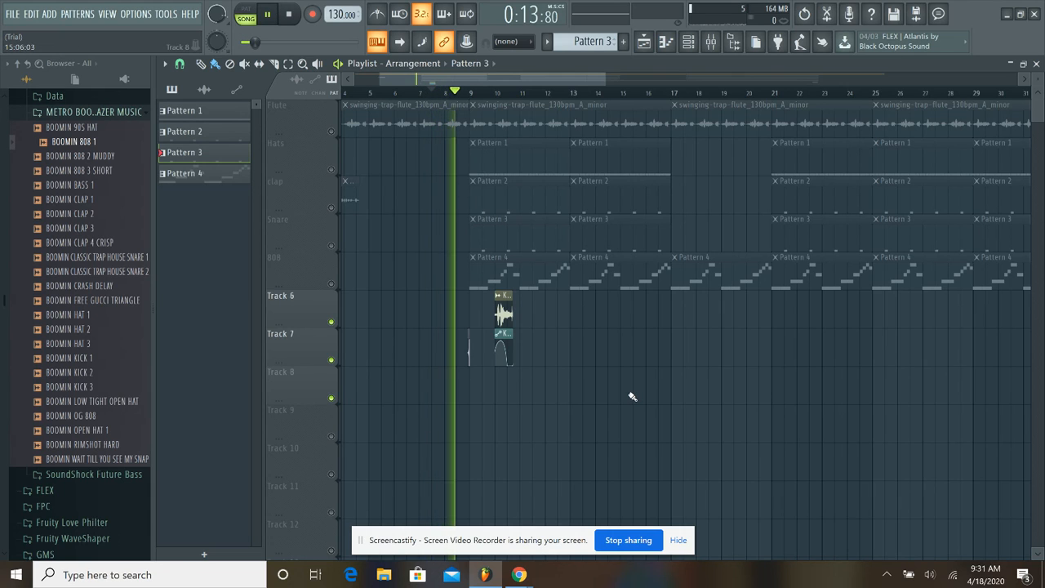
pyautogui.press('space')
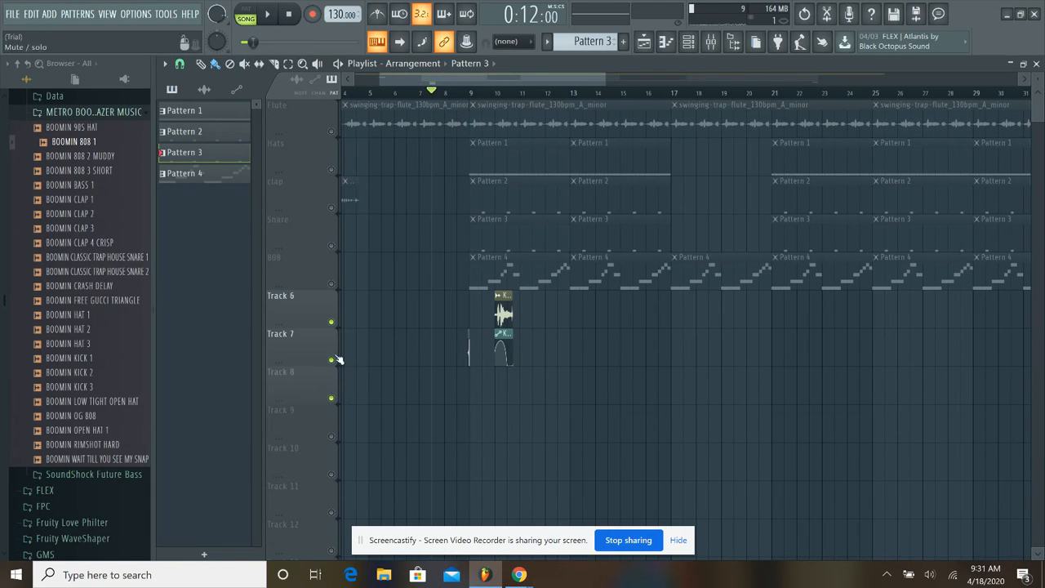
# - Turn all playlist tracks back on and mute only the Flute track
pyautogui.rightClick(332, 323)
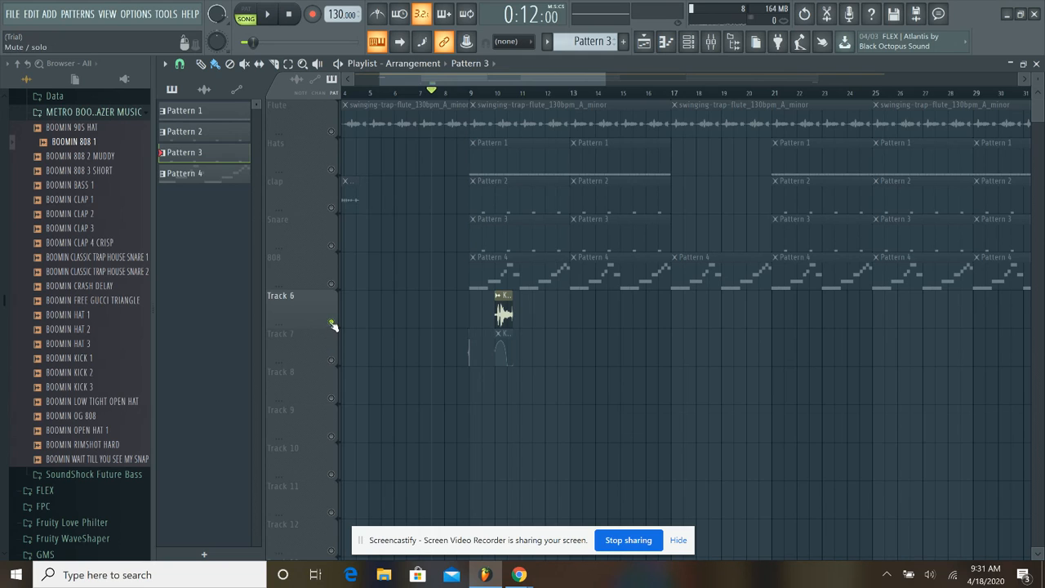
pyautogui.rightClick(331, 323)
pyautogui.click(332, 131)
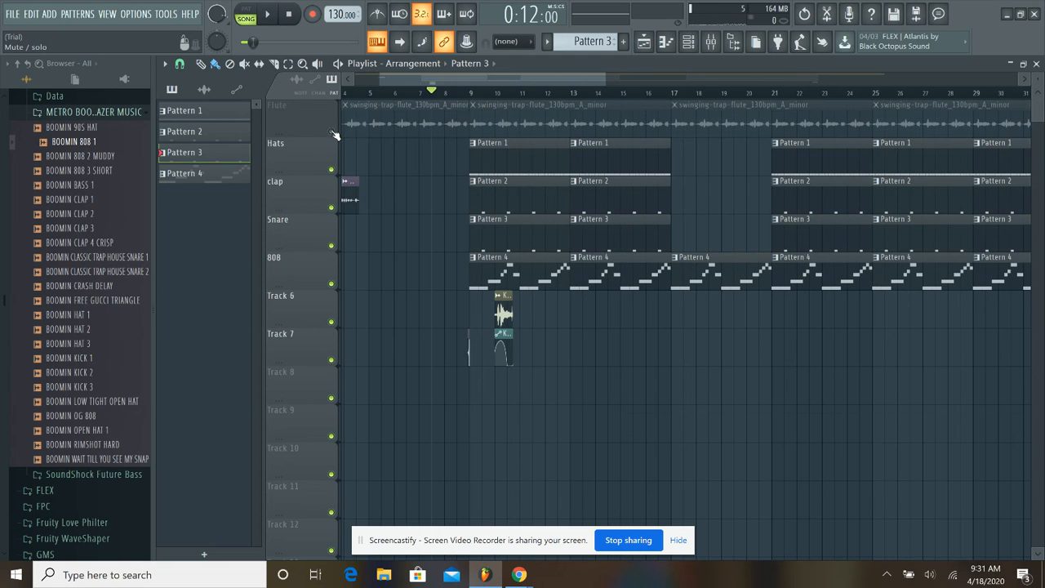
# - Play the drum and 808 tracks without the flute from just before bar 9, and stop playback
pyautogui.moveTo(429, 90); pyautogui.dragTo(470, 139)
pyautogui.press('space')
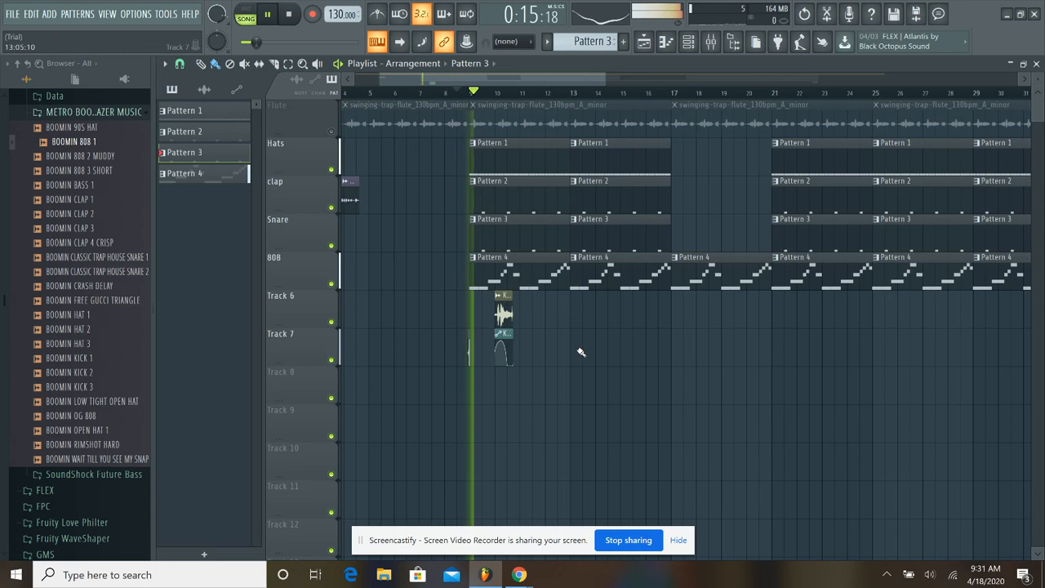
pyautogui.press('space')
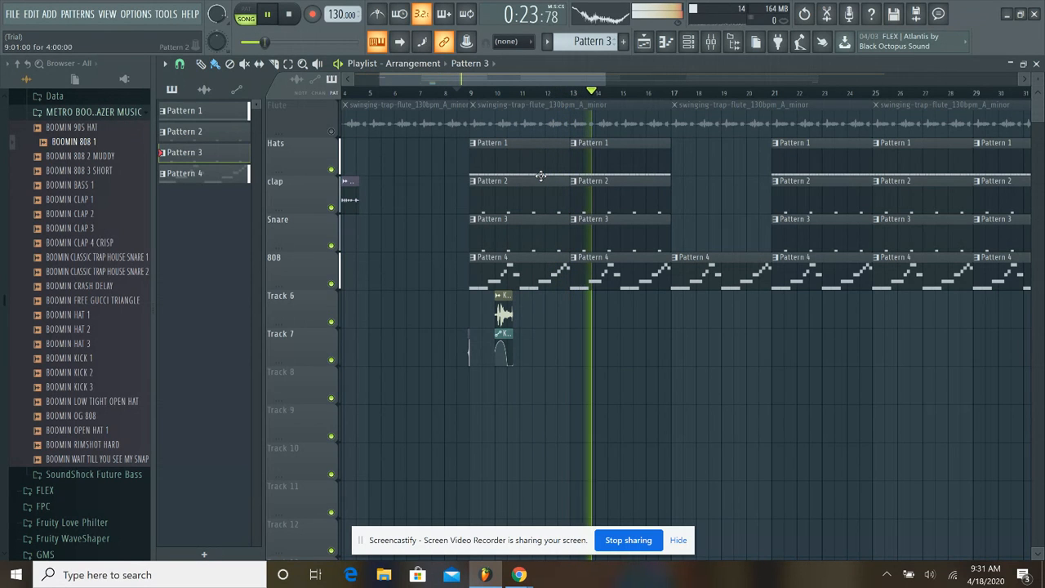
pyautogui.press('space')
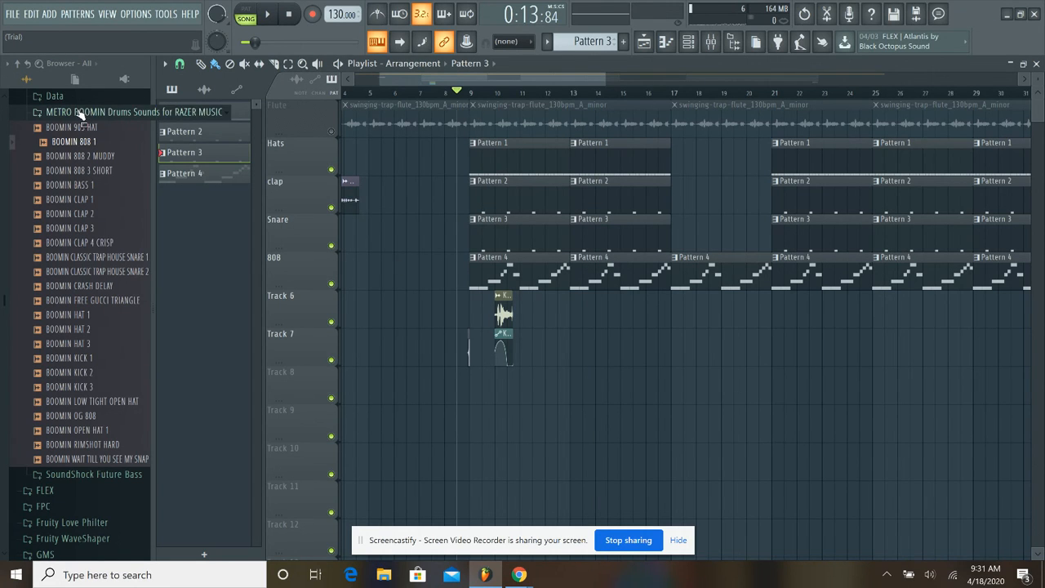
# - Audition the BOOMIN HAT 1, 2 and 3, KICK 3 and LOW TIGHT OPEN HAT samples in the METRO BOOMIN folder
pyautogui.click(126, 116)
pyautogui.click(126, 116)
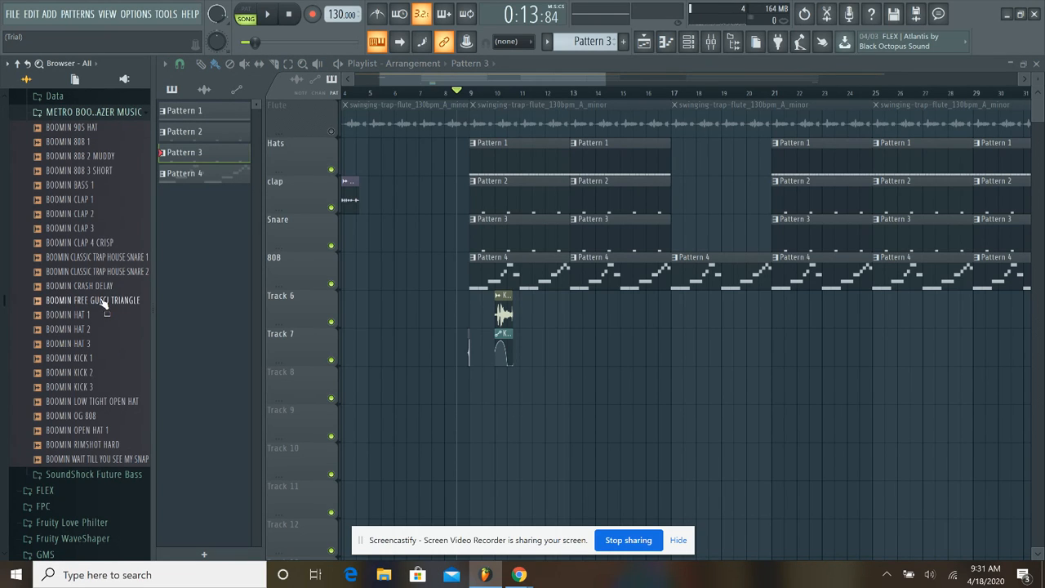
pyautogui.click(105, 330)
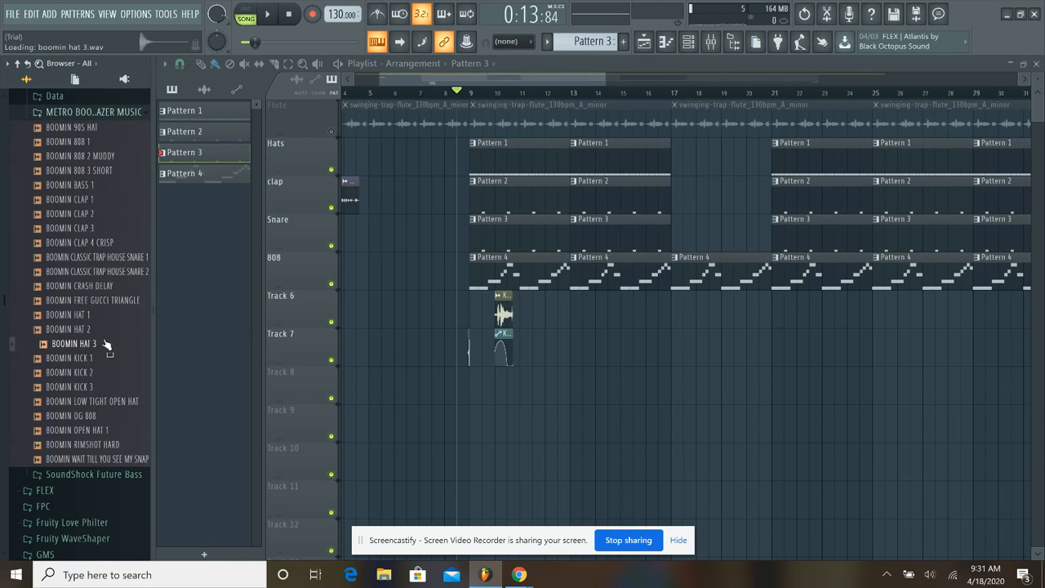
pyautogui.click(108, 316)
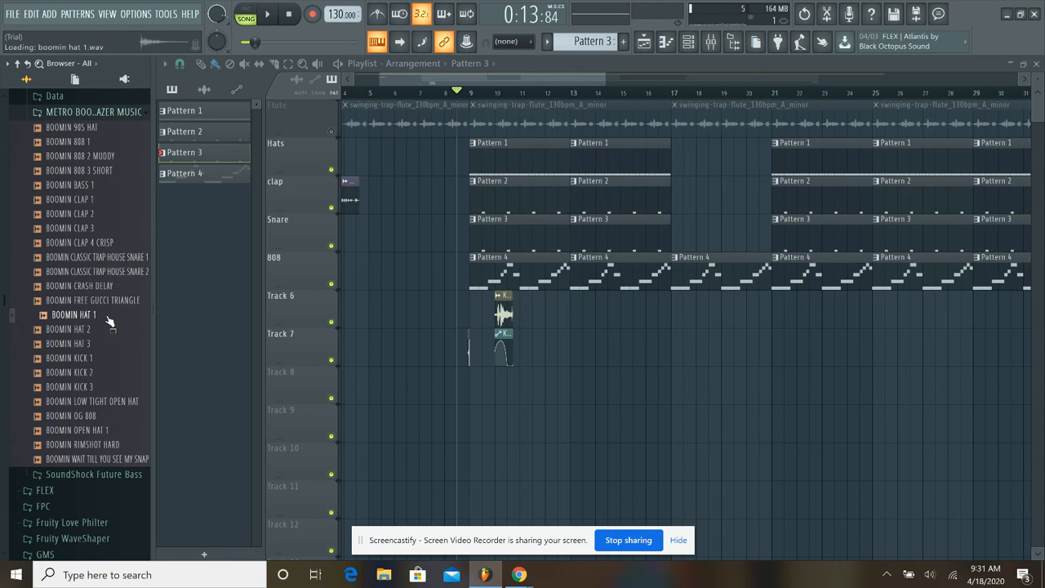
pyautogui.click(106, 330)
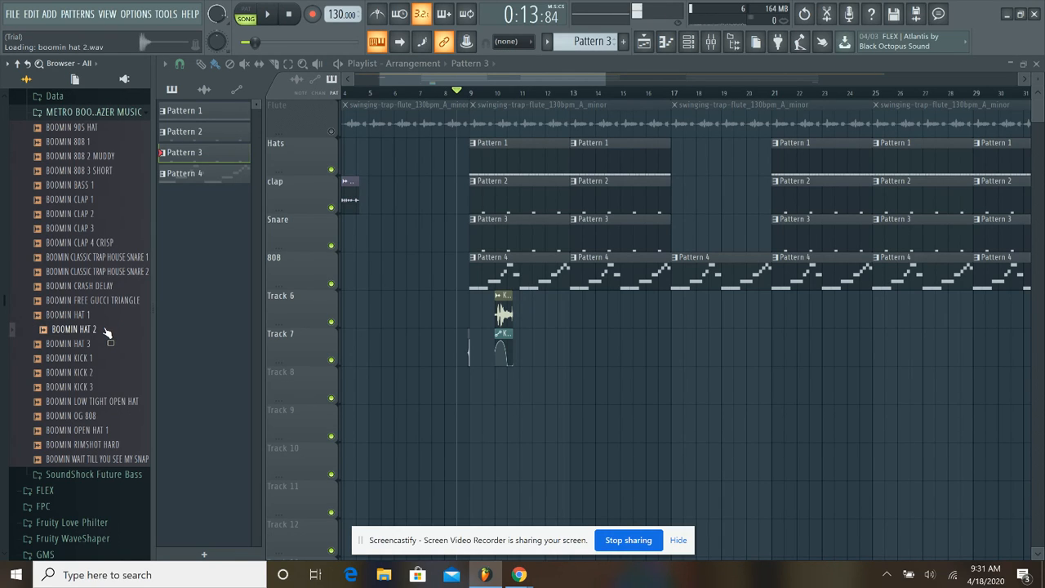
pyautogui.click(99, 387)
pyautogui.click(123, 401)
pyautogui.click(120, 330)
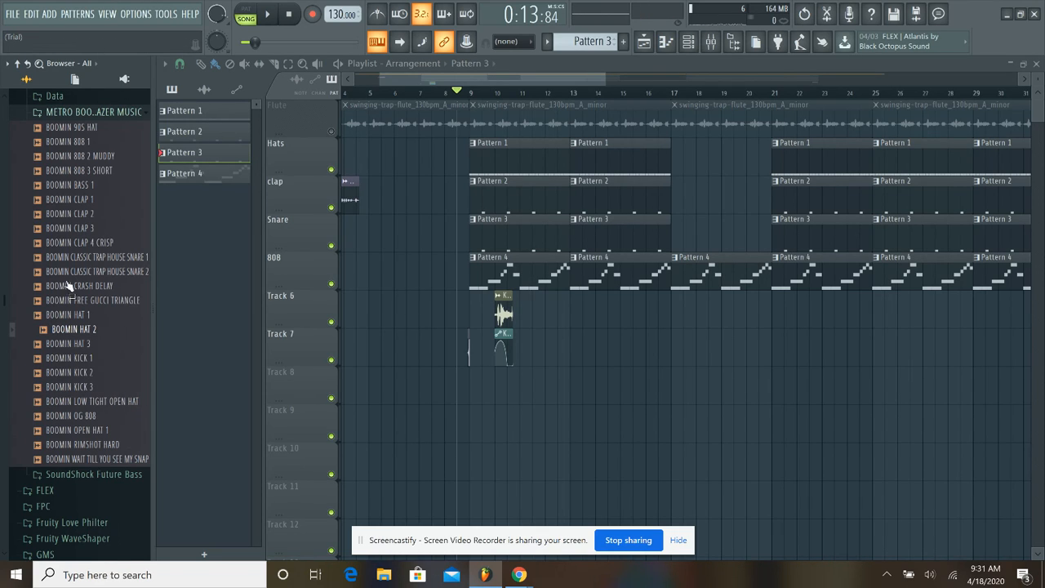
# - Audition the BOOMIN CLASSIC TRAP HOUSE SNARE 1, RIMSHOT HARD and 808 1 samples
pyautogui.click(121, 258)
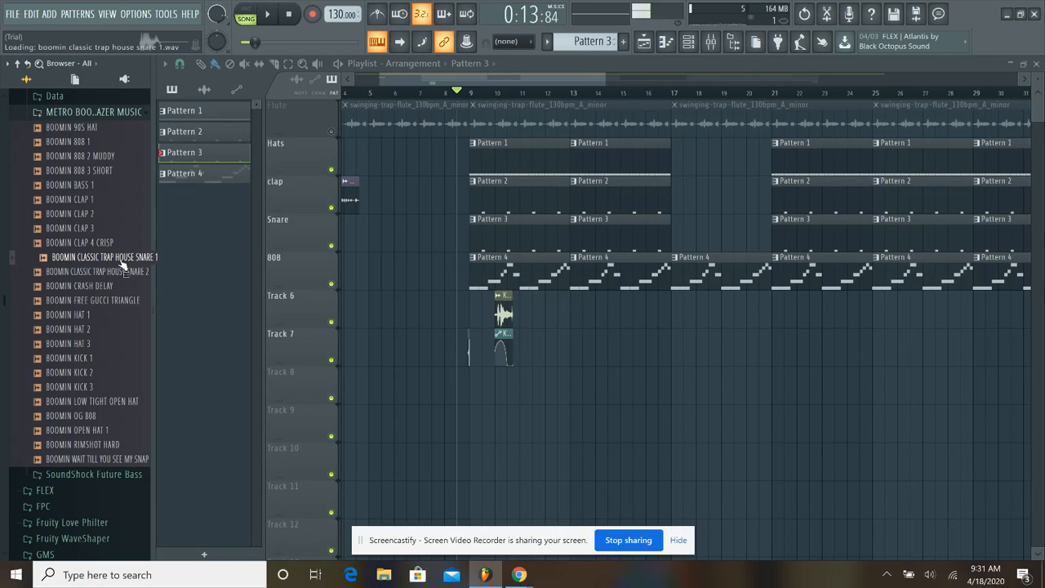
pyautogui.click(140, 446)
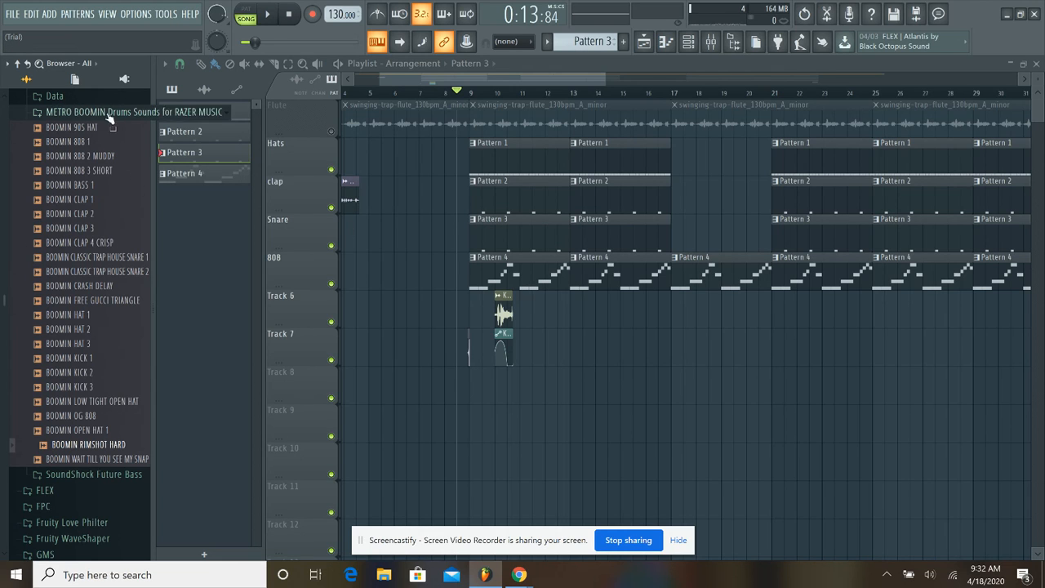
pyautogui.click(122, 146)
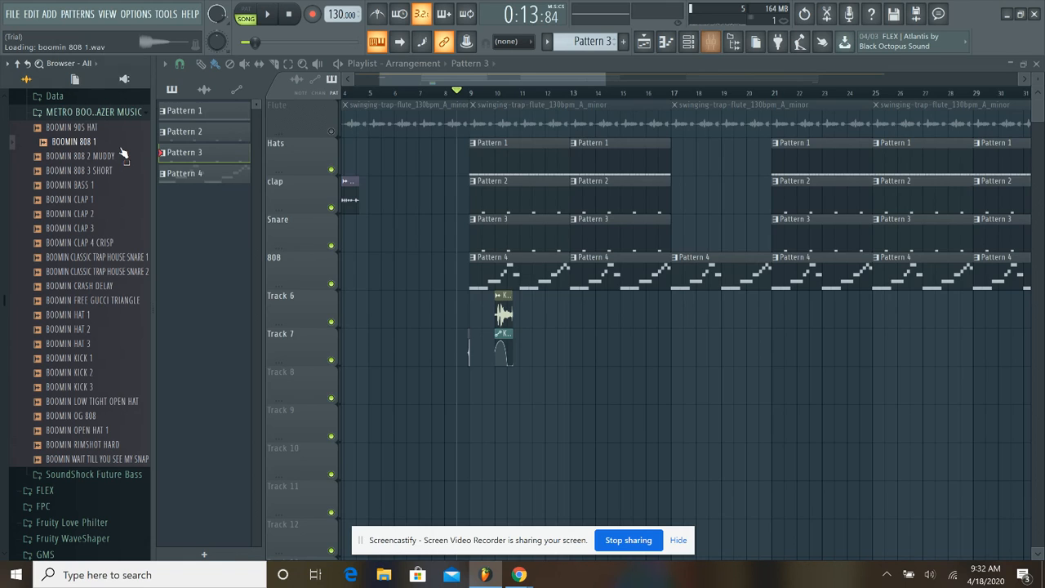
# - Look over the mixer, return to the playlist and play the beat from just before bar 9
pyautogui.click(712, 41)
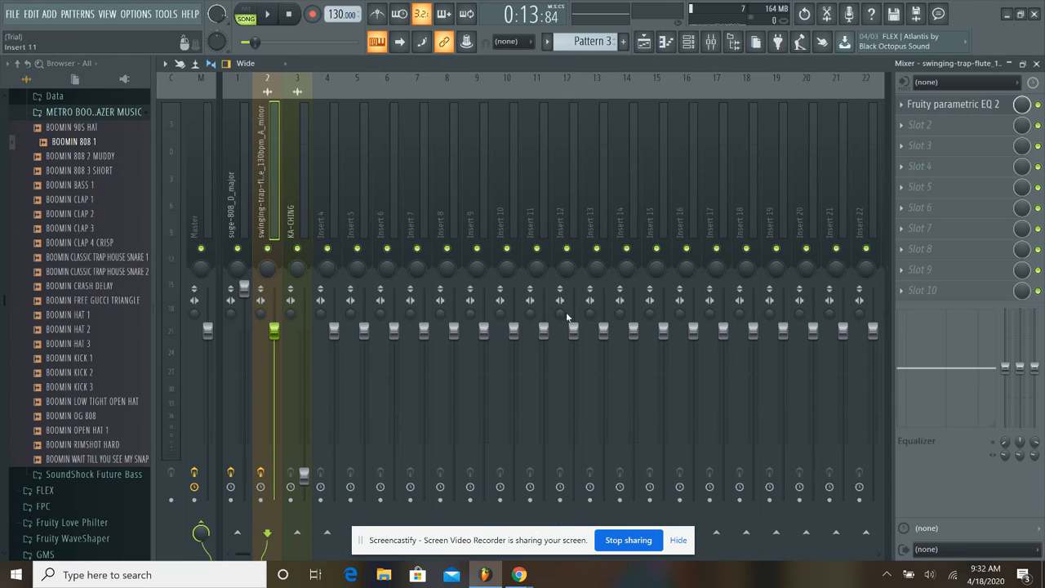
pyautogui.click(1035, 63)
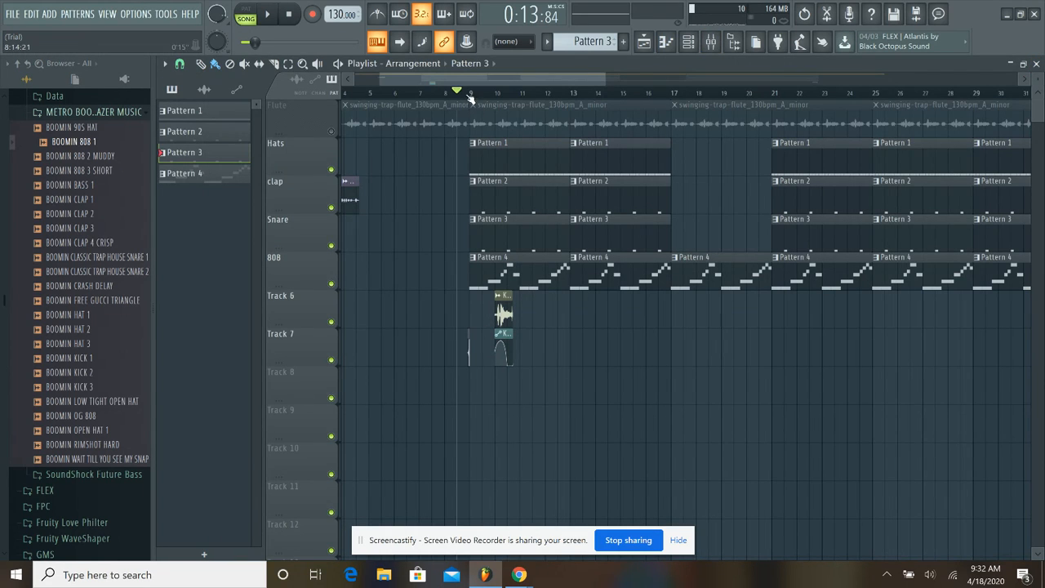
pyautogui.press('space')
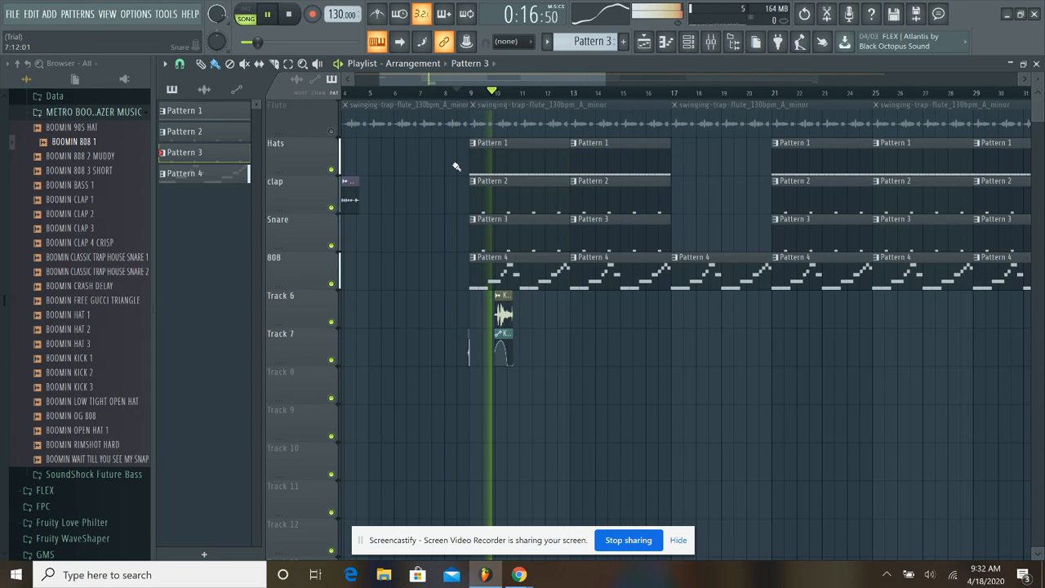
pyautogui.press('space')
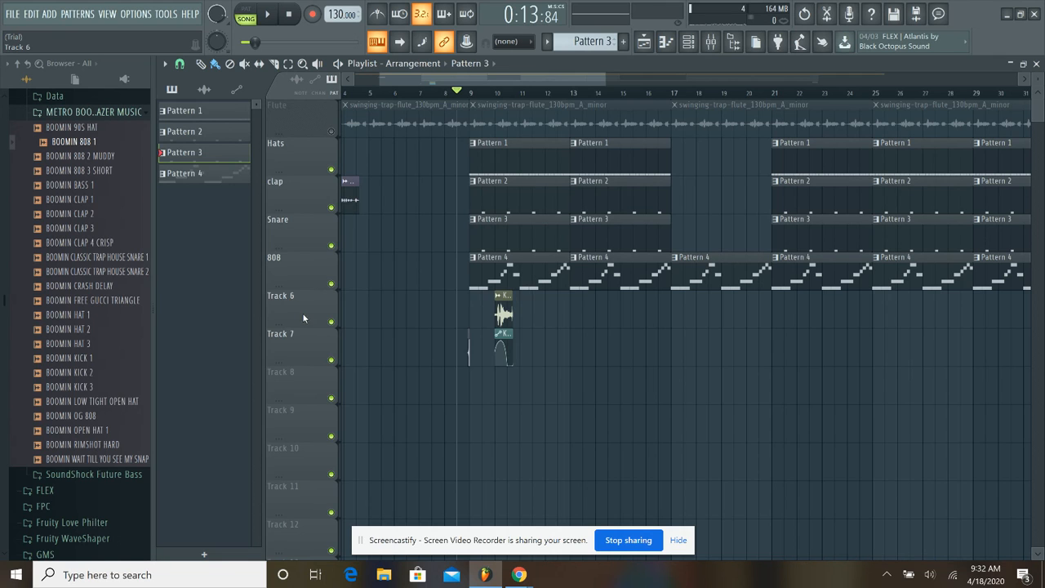
# - Check the channel rack briefly and open the mixer to view its tracks
pyautogui.press('F6')
pyautogui.press('F6')
pyautogui.press('F9')
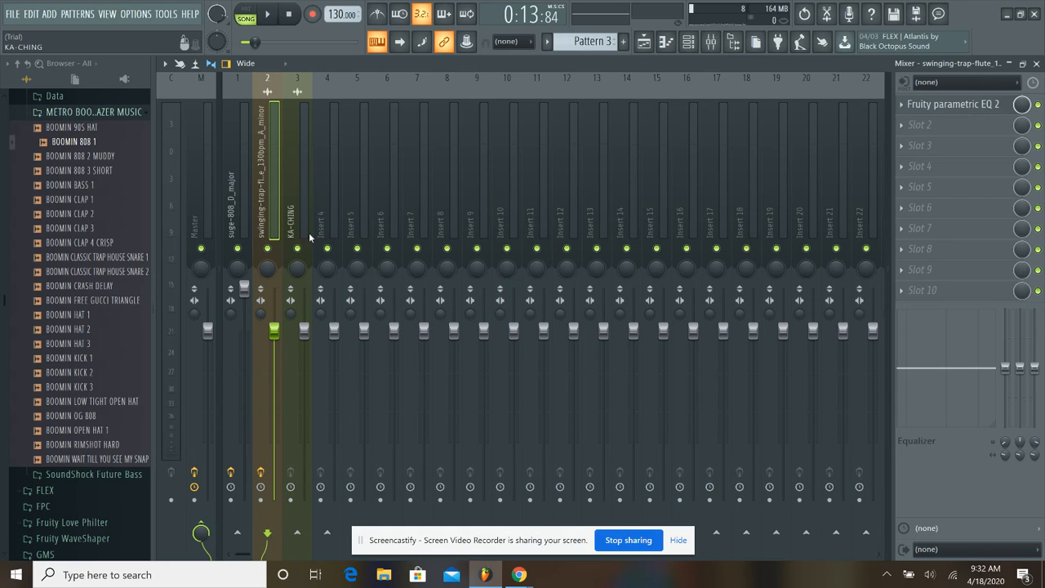